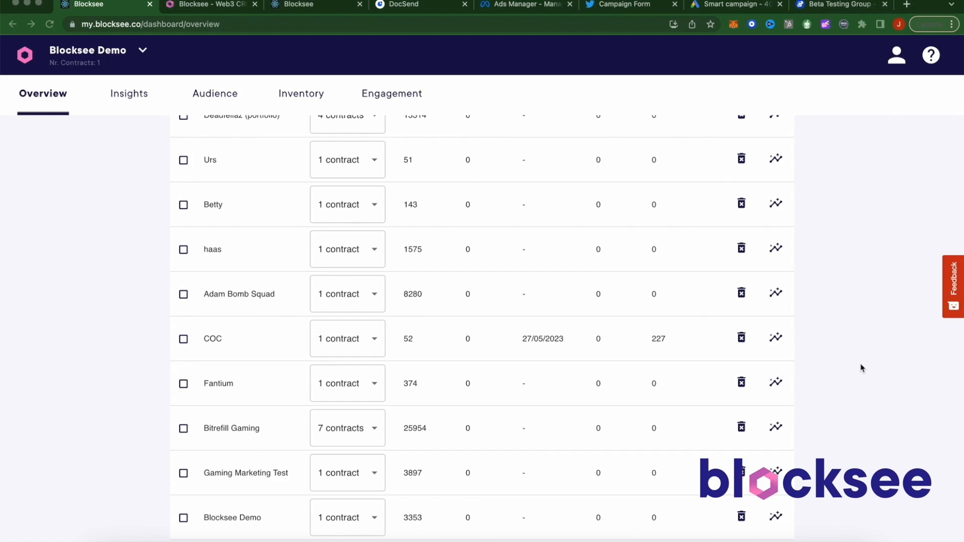
# Check the contract linked to the Gaming Marketing Test project and open that project's insights.
pyautogui.scroll(5, 295, 424)
pyautogui.scroll(-5, 295, 422)
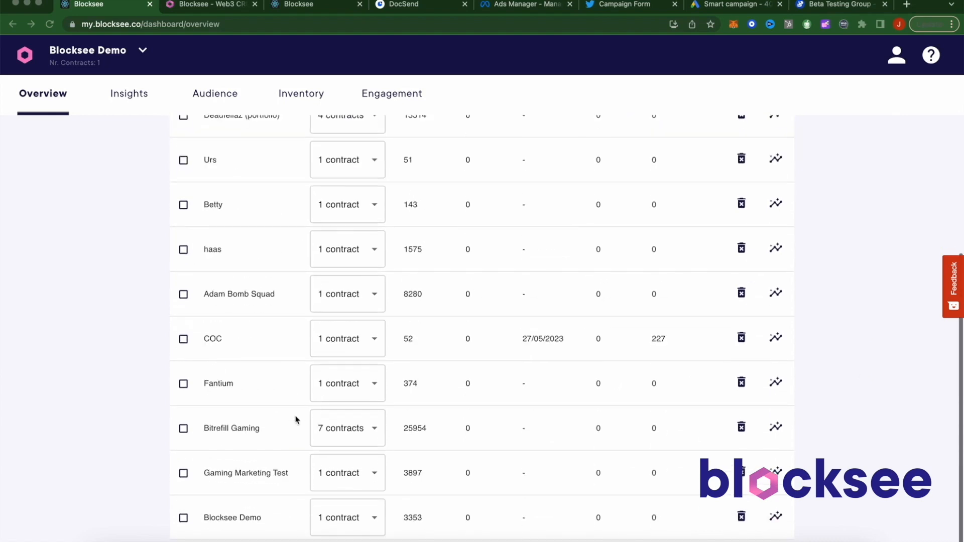
pyautogui.click(372, 476)
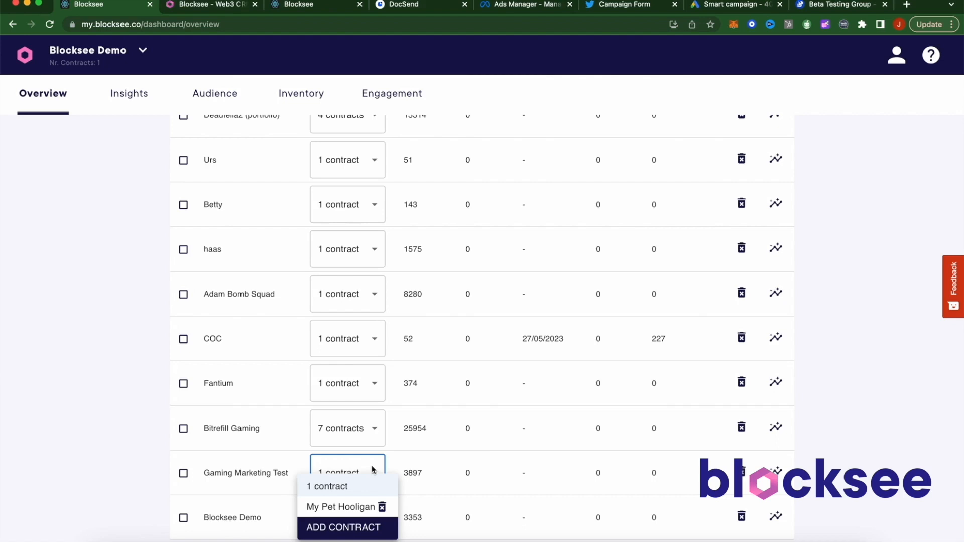
pyautogui.click(243, 472)
pyautogui.click(250, 473)
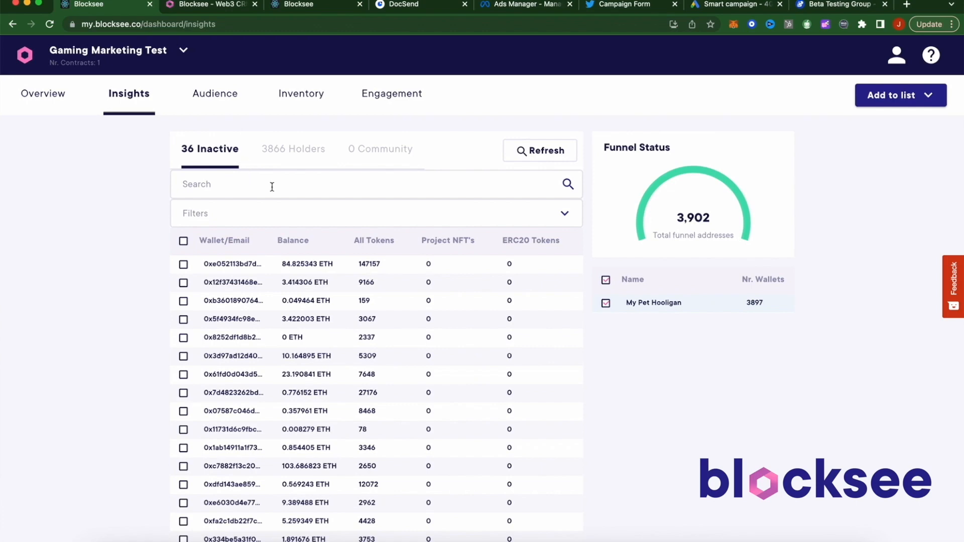
# Show the project's holders and filter them to wallets with more than 3 project NFTs.
pyautogui.scroll(-1, 429, 300)
pyautogui.scroll(1, 428, 301)
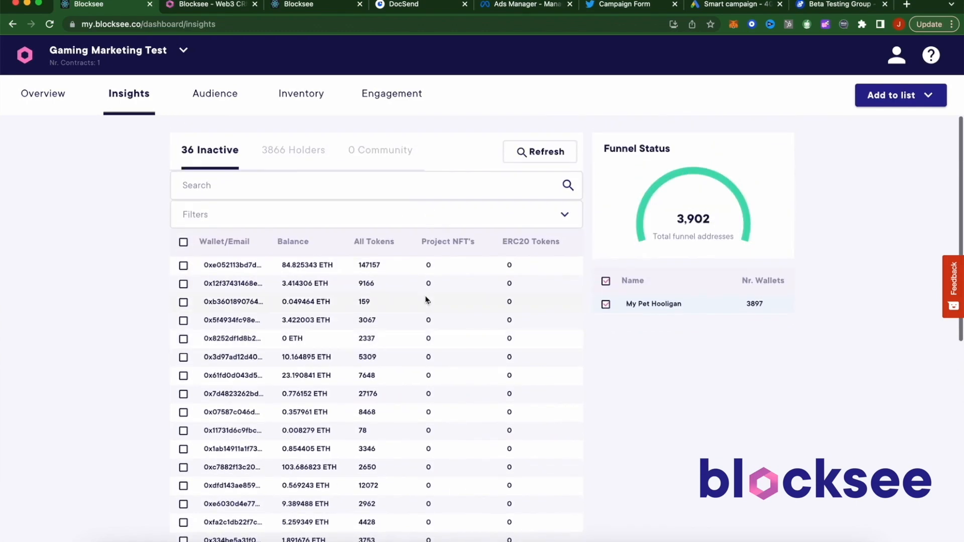
pyautogui.click(278, 151)
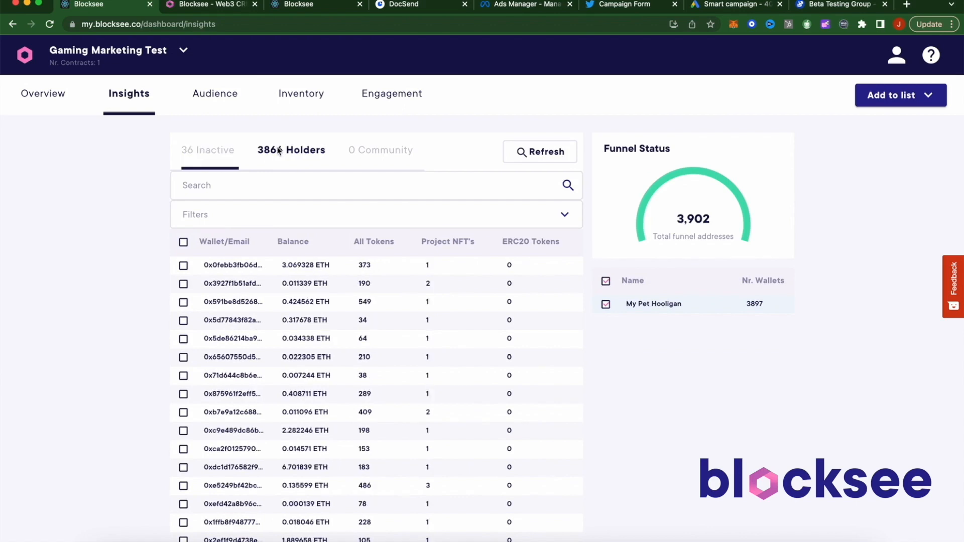
pyautogui.click(279, 151)
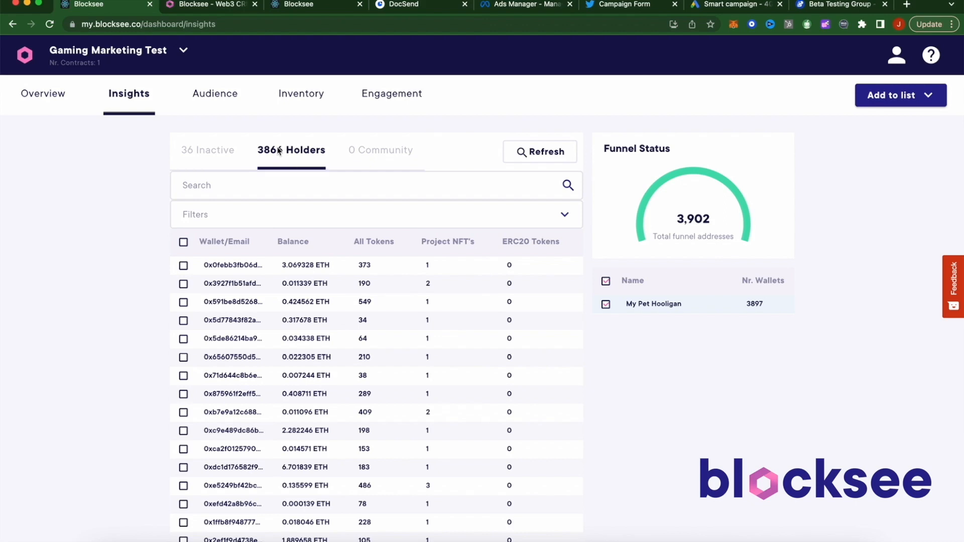
pyautogui.click(564, 216)
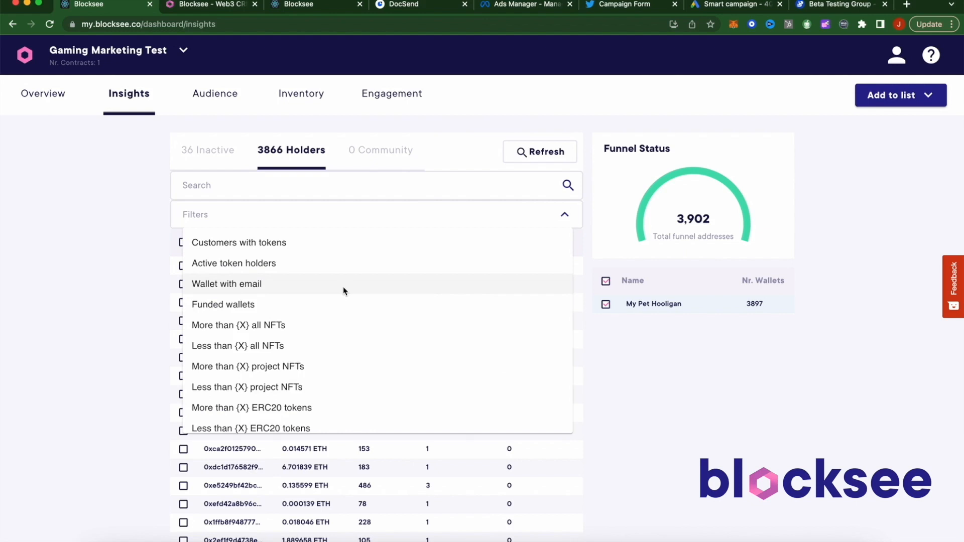
pyautogui.click(266, 372)
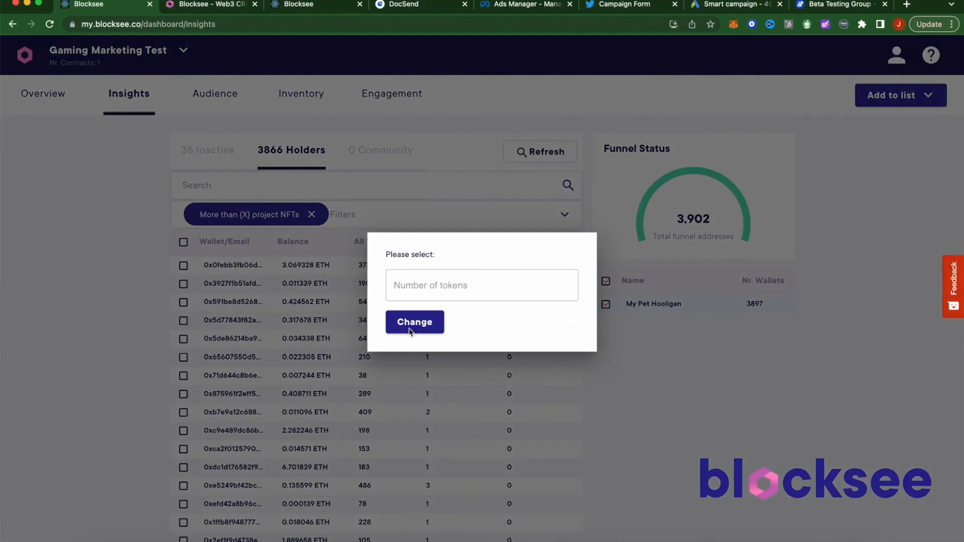
pyautogui.click(413, 285)
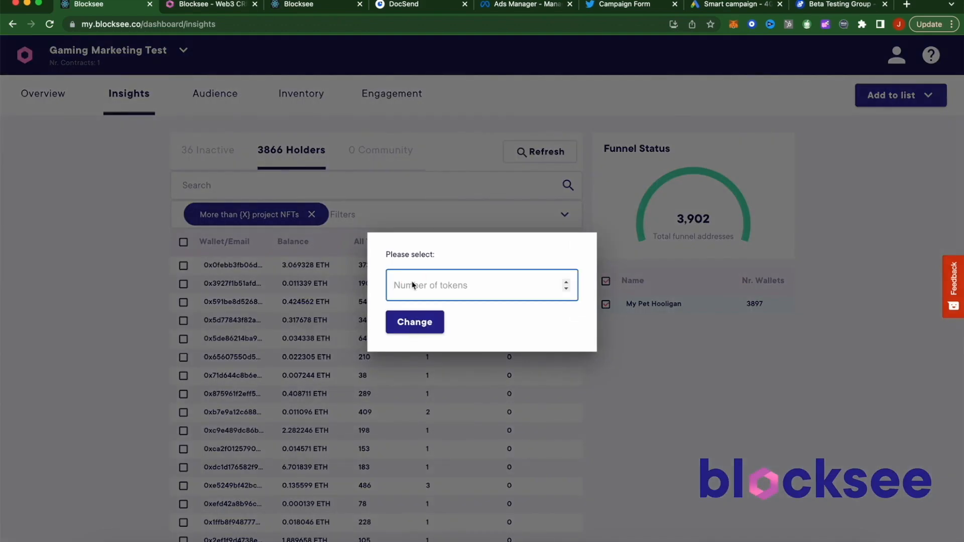
pyautogui.write('3')
pyautogui.click(407, 324)
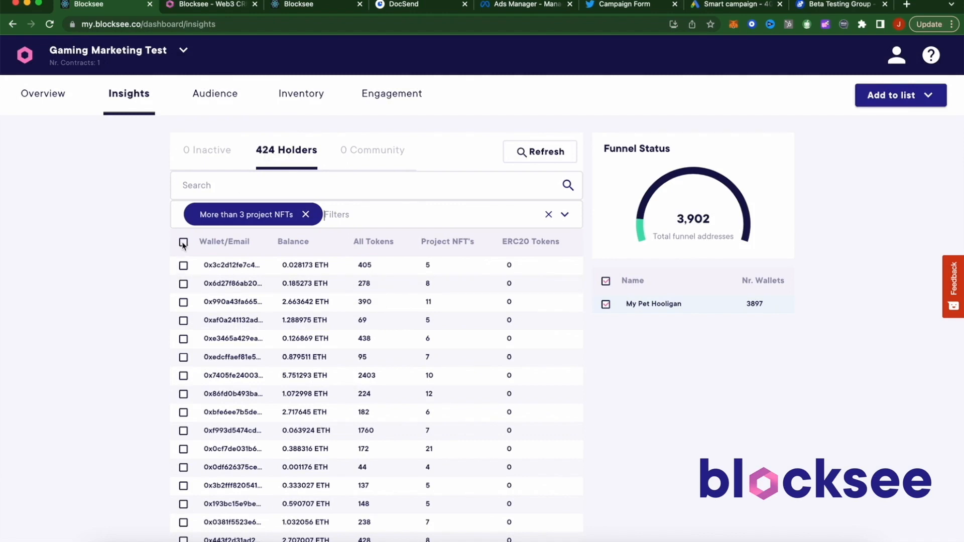
# Add the Funded wallets filter and select all the filtered holders.
pyautogui.click(565, 215)
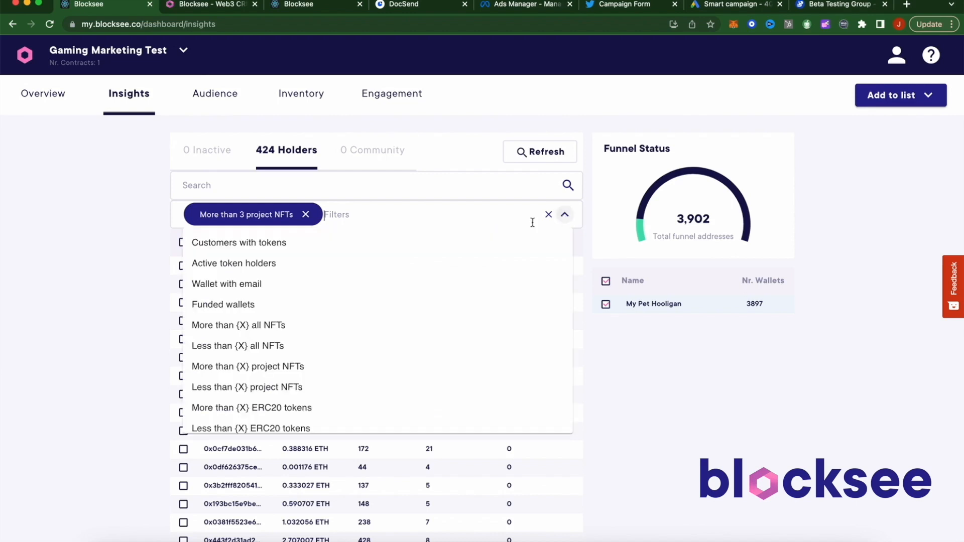
pyautogui.click(240, 305)
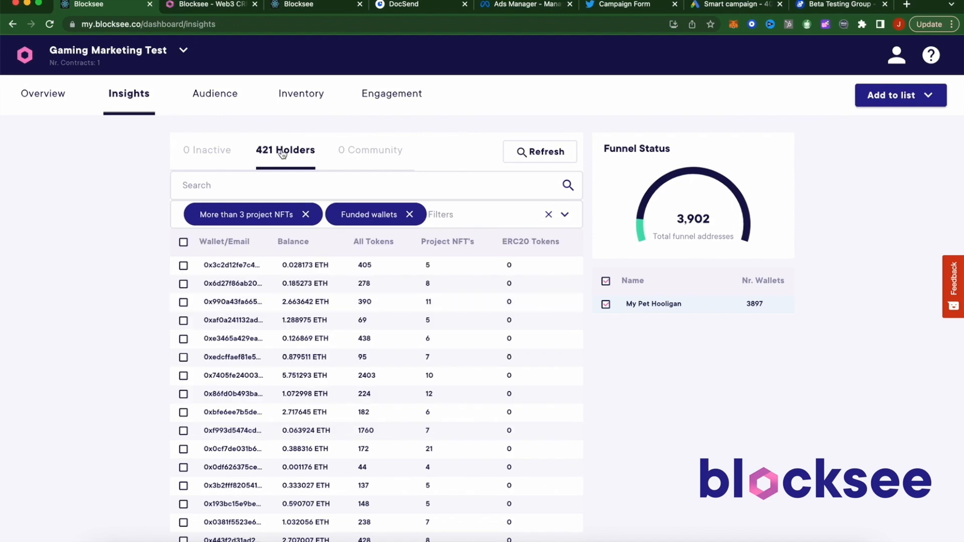
pyautogui.click(184, 242)
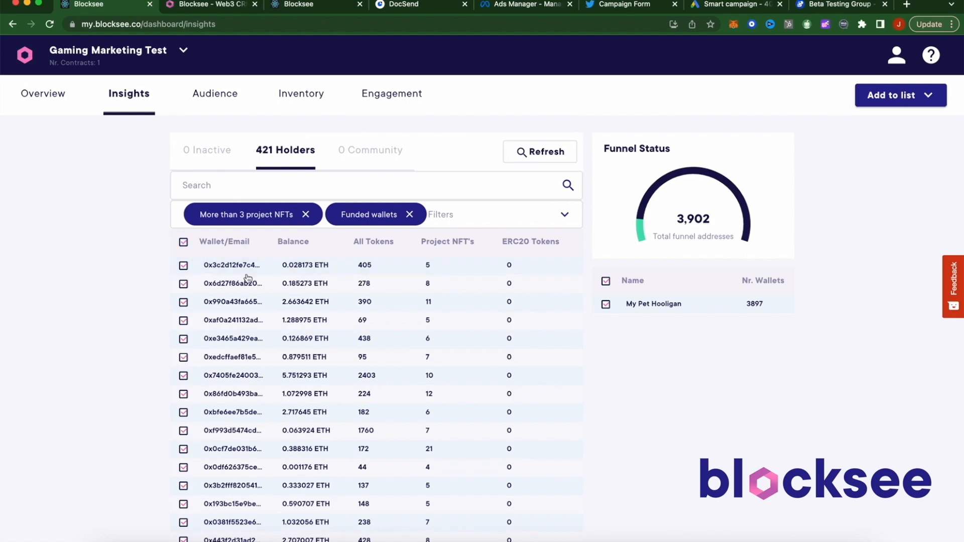
# Create a new list named "prospecting 2" from the selected wallets.
pyautogui.click(900, 99)
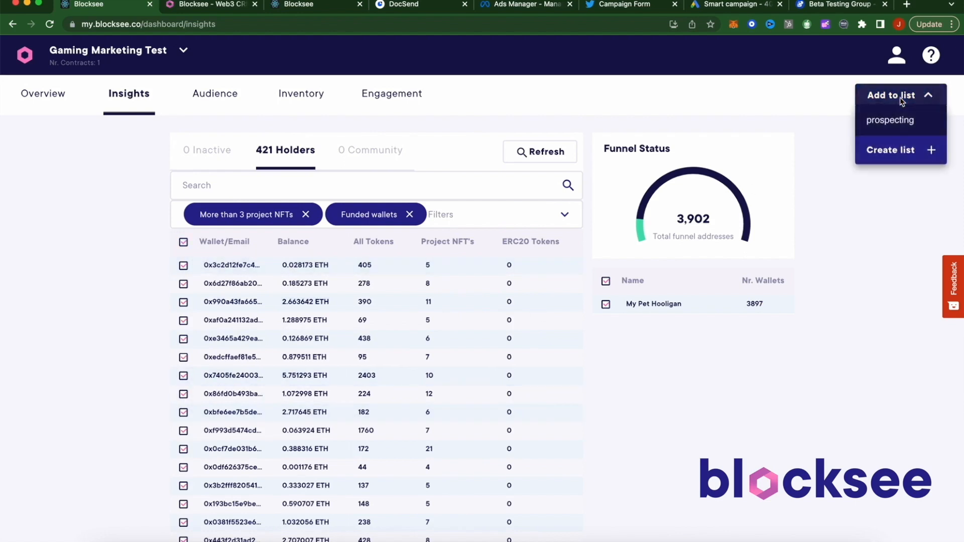
pyautogui.click(887, 151)
pyautogui.write('prospecting 2')
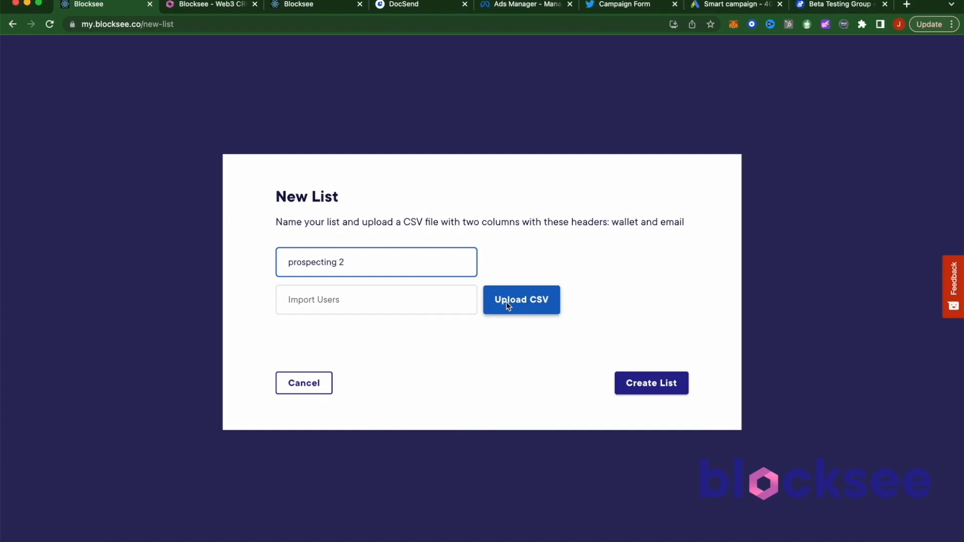
pyautogui.click(522, 304)
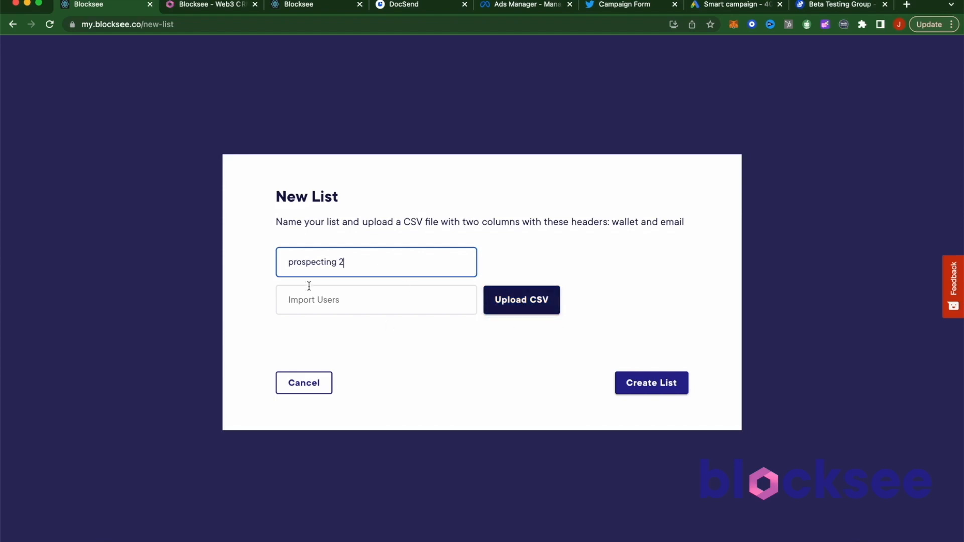
pyautogui.click(646, 384)
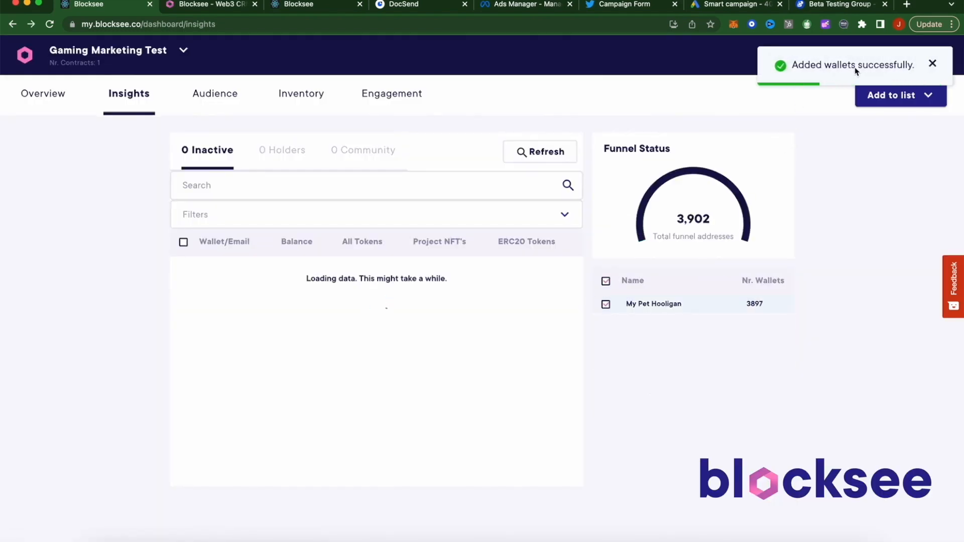
# Open the prospecting 2 audience list and send all of its contacts to an airdrop.
pyautogui.click(209, 95)
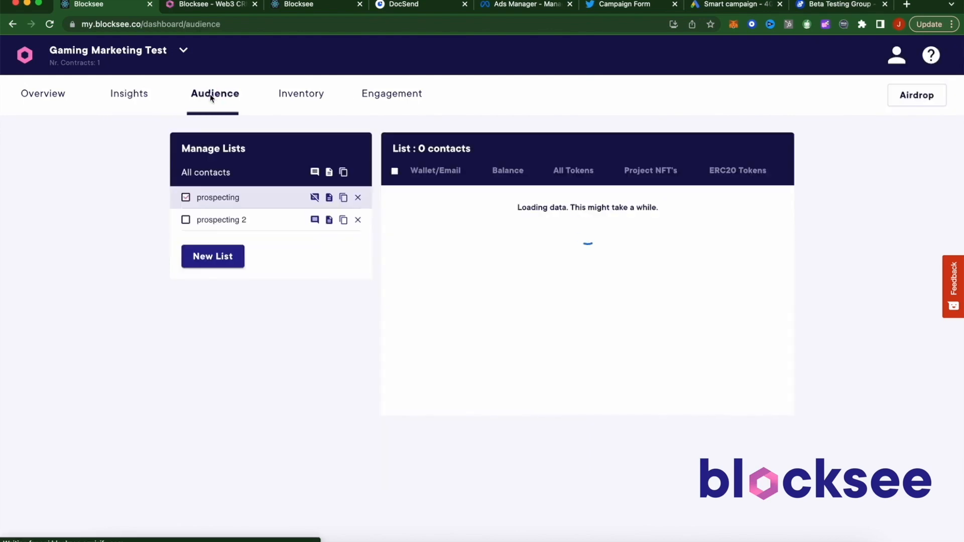
pyautogui.click(265, 224)
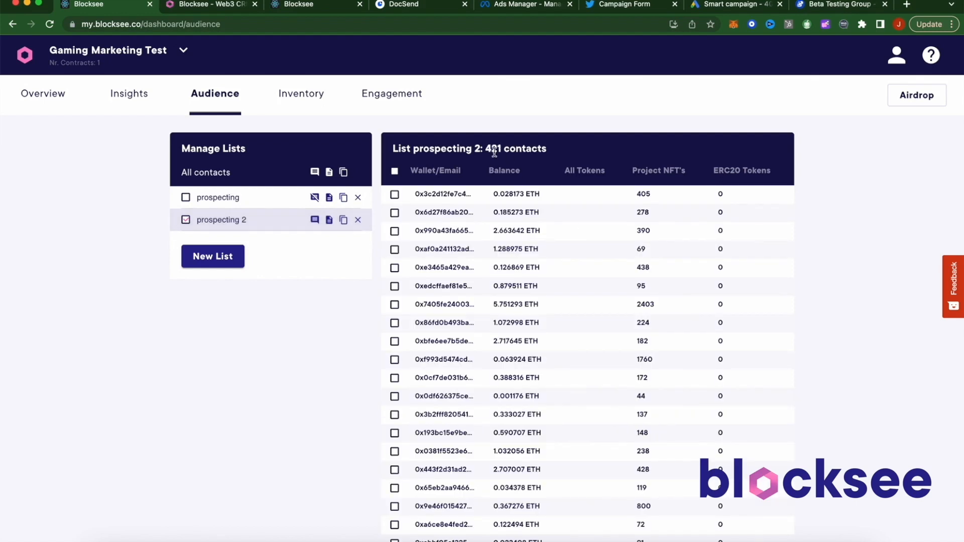
pyautogui.click(395, 171)
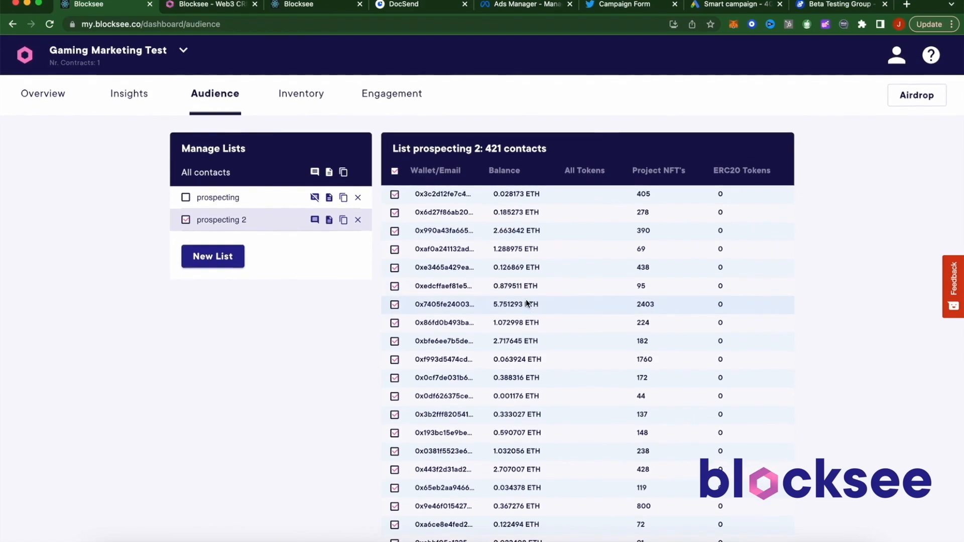
pyautogui.click(916, 96)
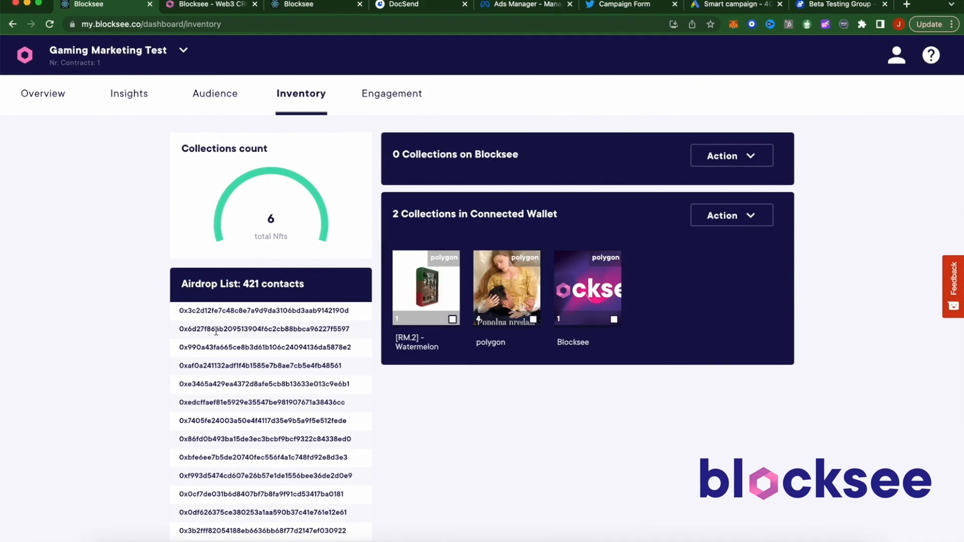
pyautogui.doubleClick(252, 285)
# Start a new NFT on Blocksee and upload "NFT Web3_Websites_Builder_Free_Tools_Blocksee_CRM copy.jpg" from the Desktop as its media.
pyautogui.click(750, 156)
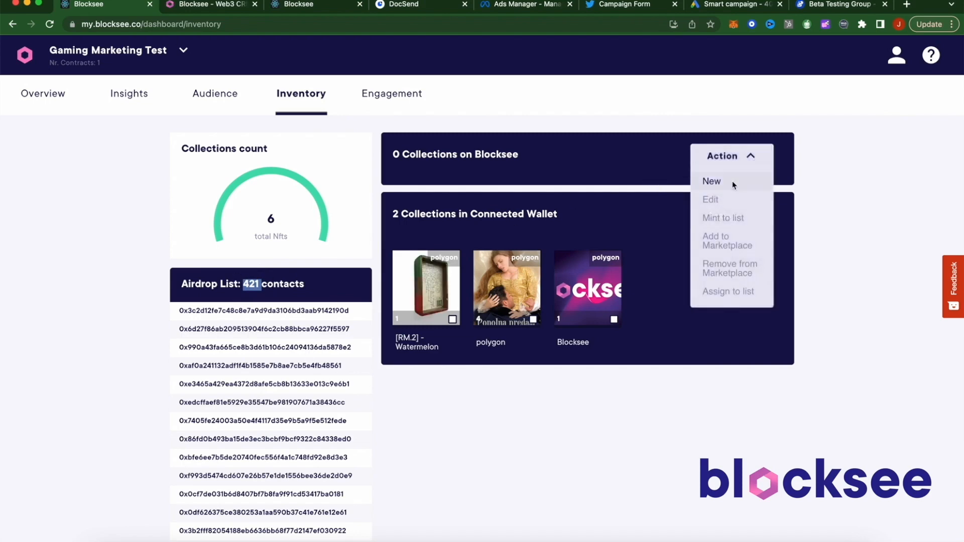
pyautogui.click(732, 182)
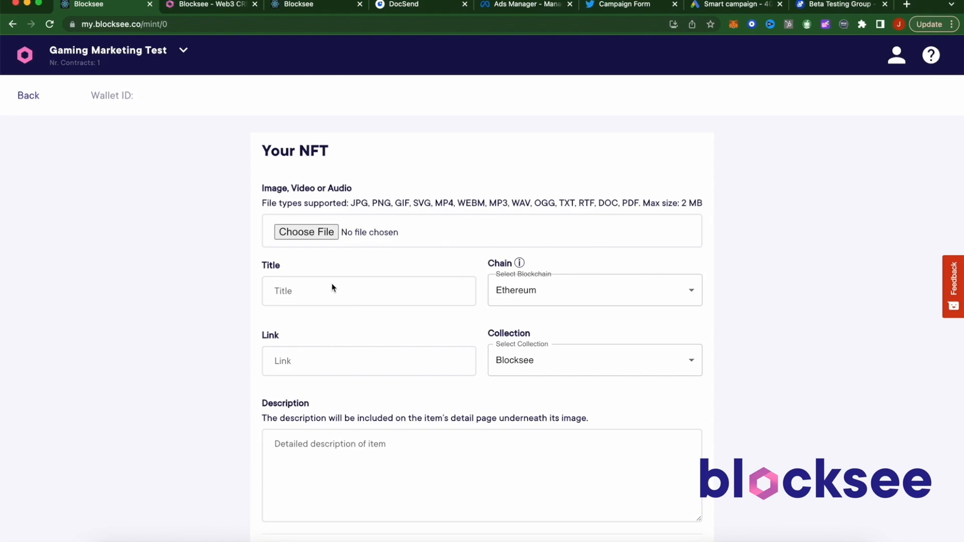
pyautogui.click(315, 234)
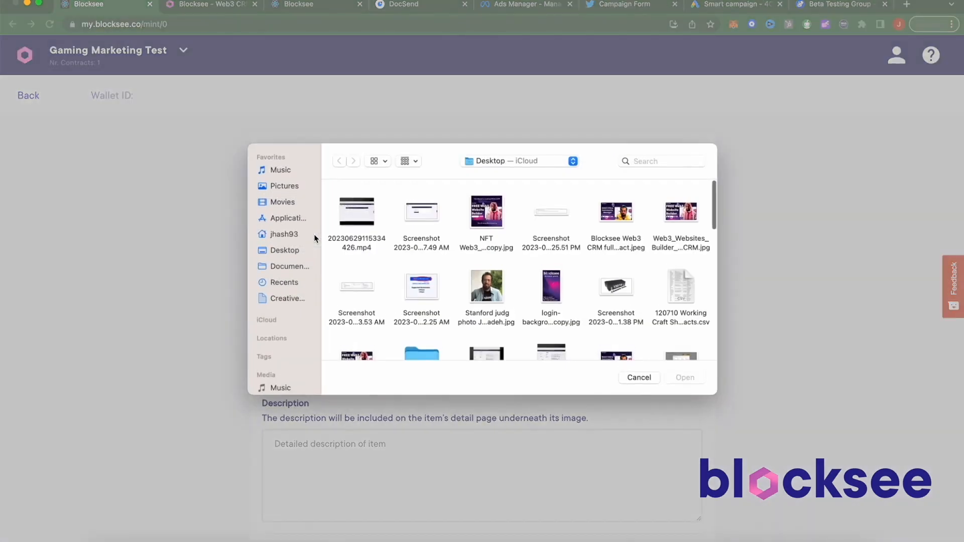
pyautogui.scroll(-1, 530, 283)
pyautogui.scroll(1, 530, 283)
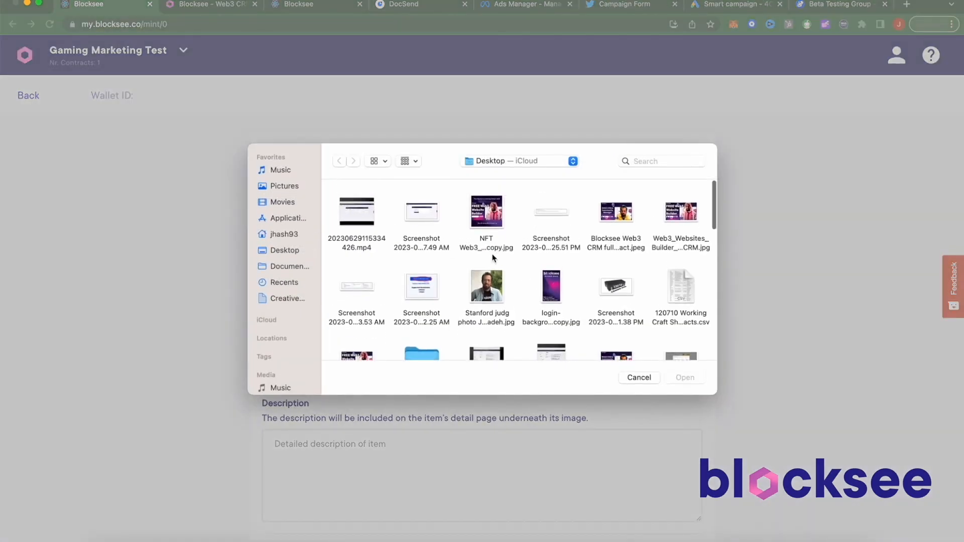
pyautogui.click(492, 222)
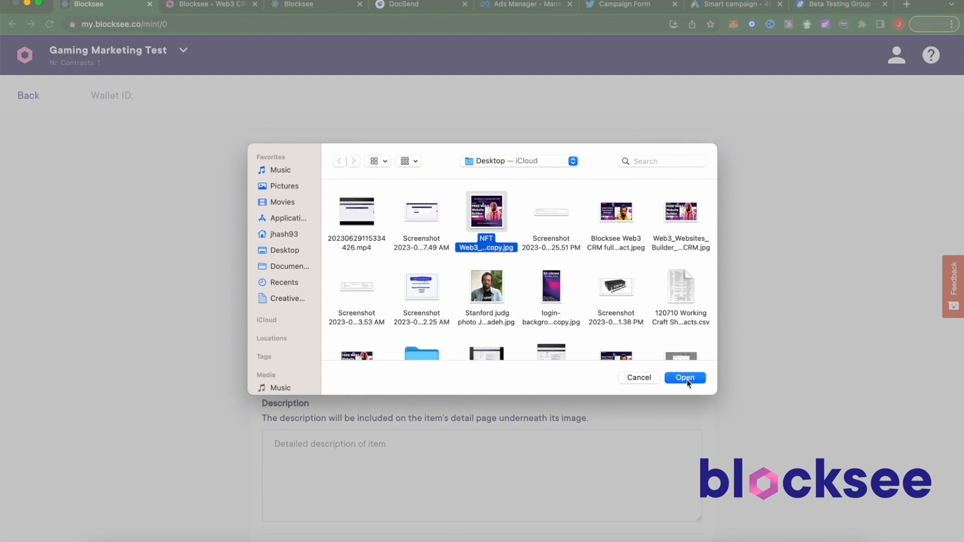
pyautogui.click(685, 378)
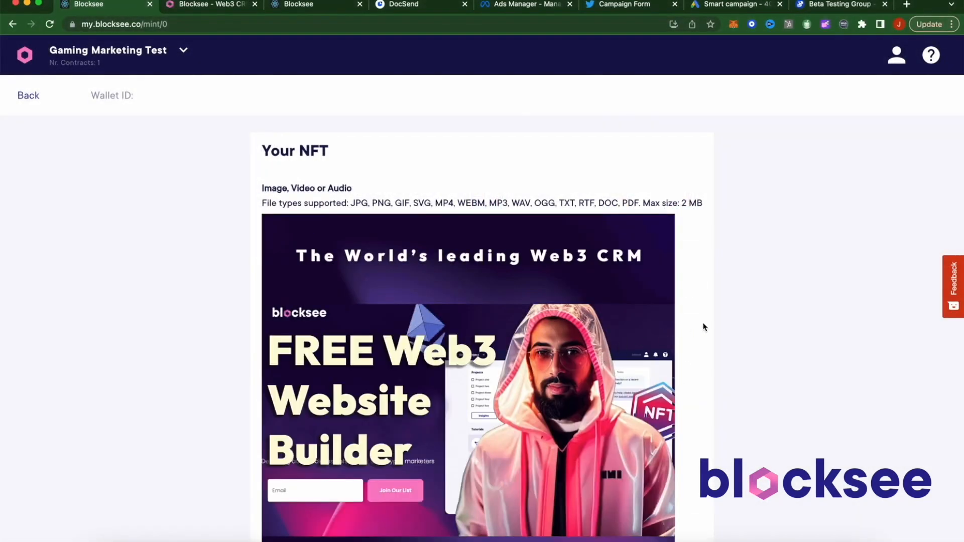
# Title the NFT "Start Building in Web3!" and set its blockchain to Polygon.
pyautogui.scroll(-3, 702, 327)
pyautogui.scroll(3, 703, 327)
pyautogui.scroll(-6, 703, 326)
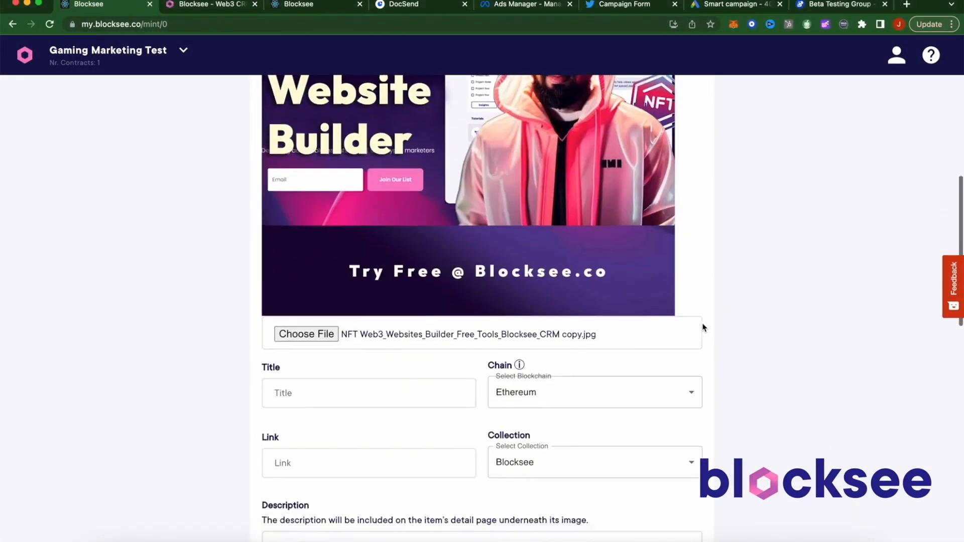
pyautogui.click(296, 322)
pyautogui.write('Start Buil')
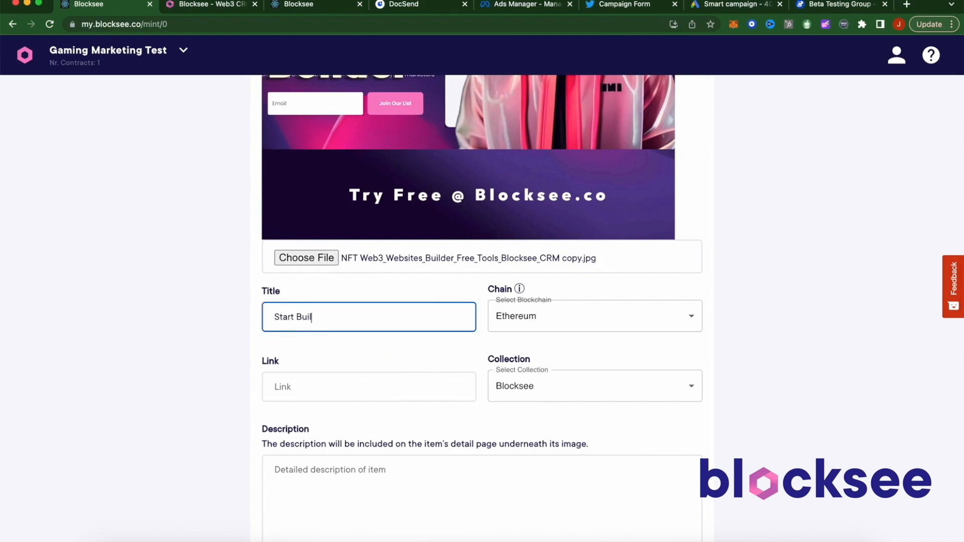
pyautogui.write('ding in Web3!')
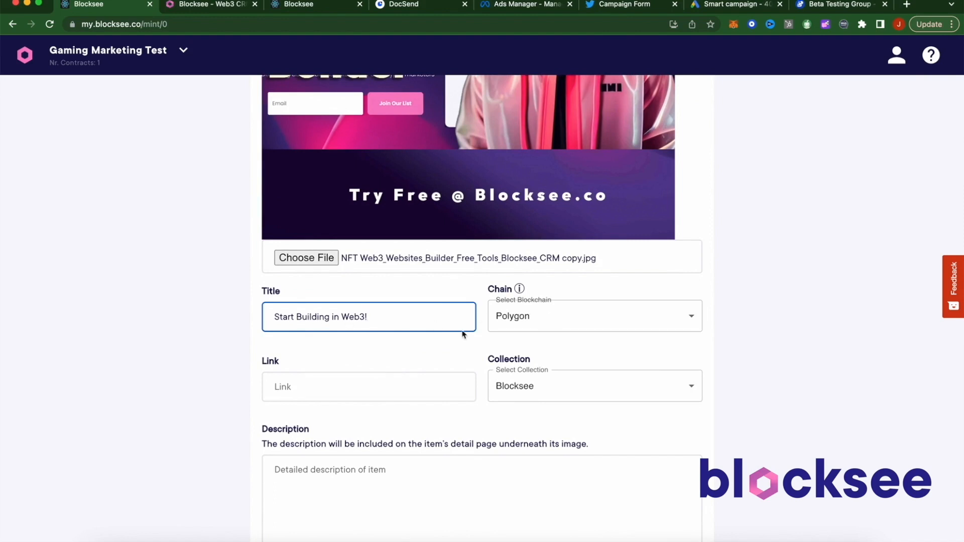
pyautogui.scroll(-2, 435, 325)
pyautogui.scroll(-1, 488, 312)
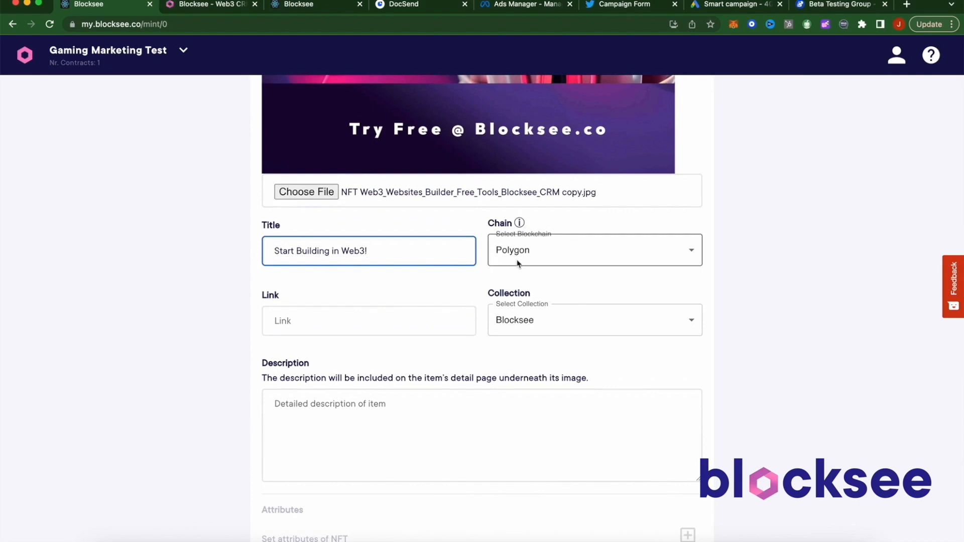
pyautogui.scroll(-1, 462, 318)
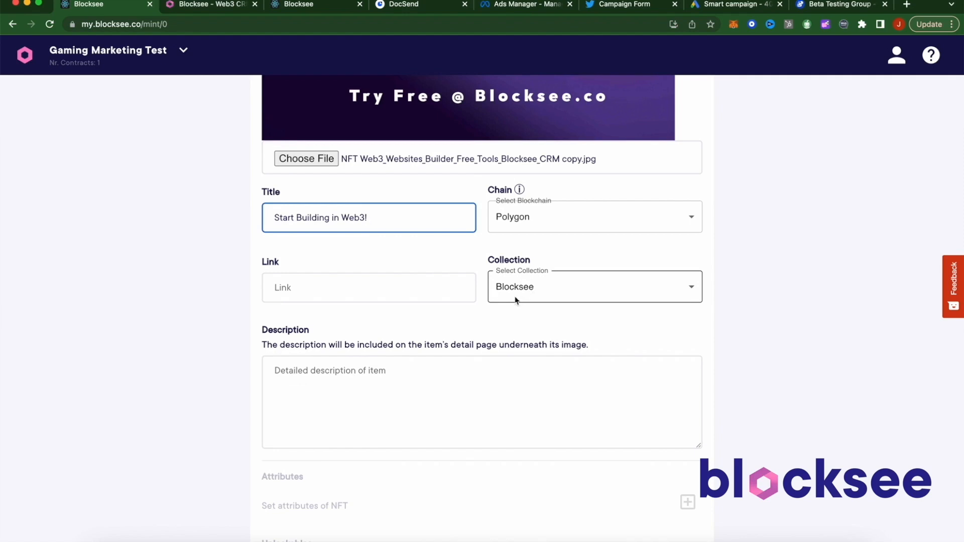
pyautogui.click(356, 294)
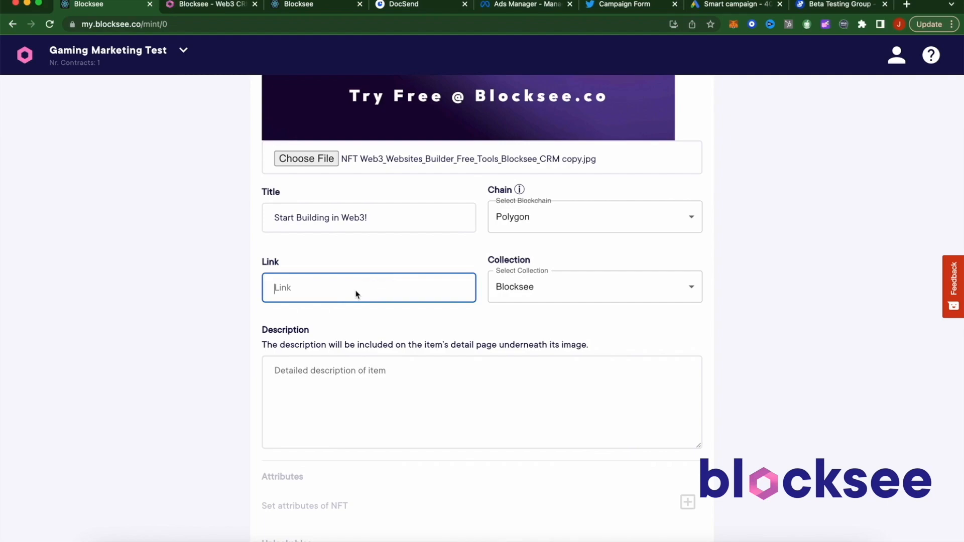
pyautogui.press('super+t')
pyautogui.write('blocksee')
pyautogui.press('Return')
pyautogui.click(245, 21)
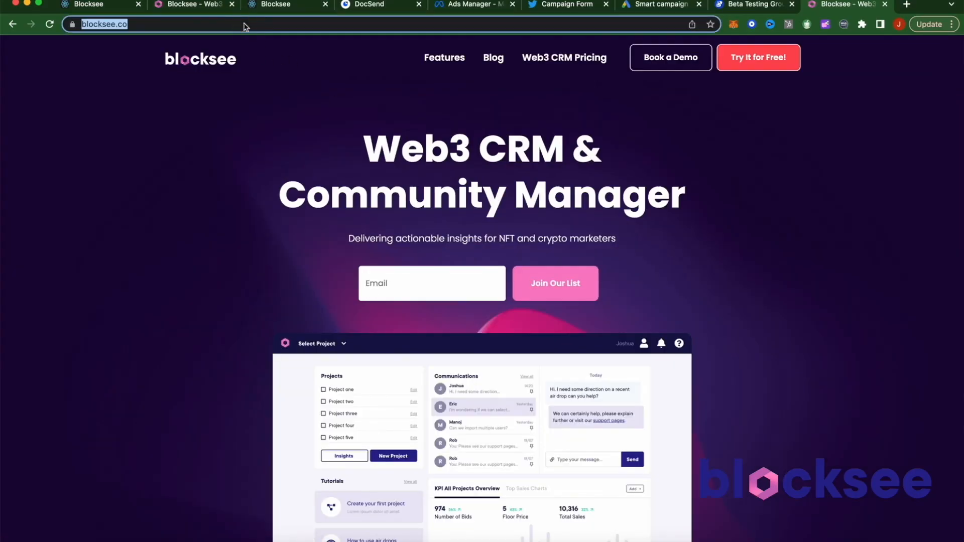
pyautogui.press('super+c')
pyautogui.press('super+1')
pyautogui.press('super+v')
# Enter the NFT description "Start Building in Web3! Our Web3 Website Builder makes it easier than ever to launch digital assets for your community.".
pyautogui.click(360, 382)
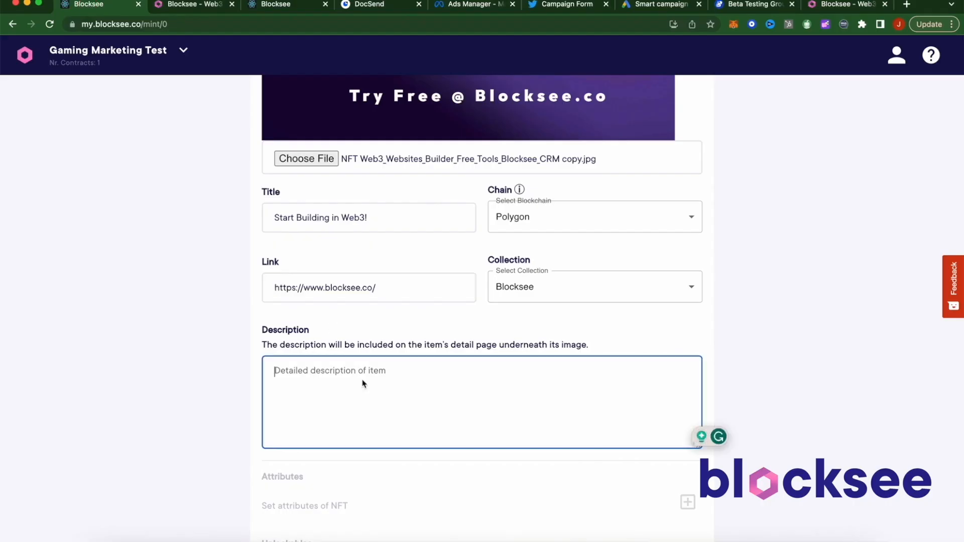
pyautogui.moveTo(379, 226); pyautogui.dragTo(258, 217)
pyautogui.press('super+c')
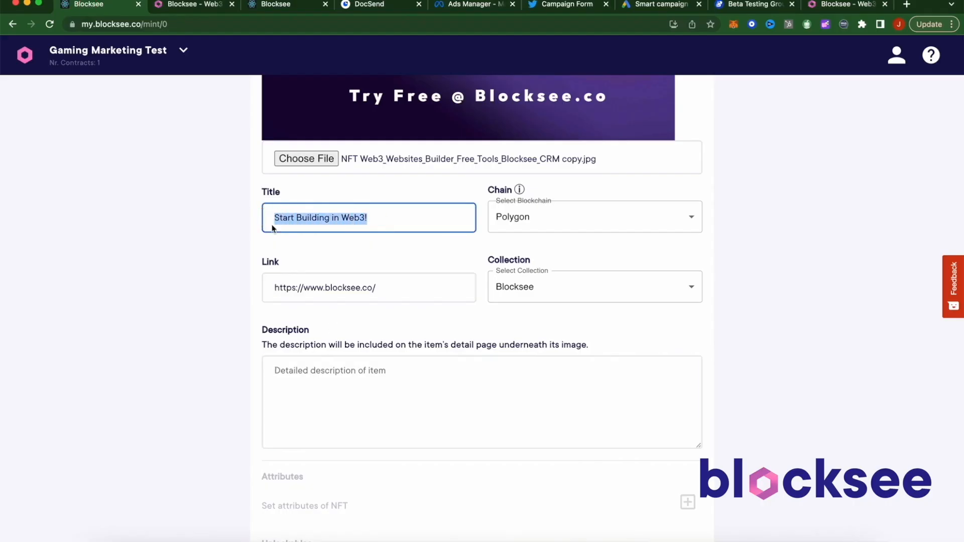
pyautogui.click(331, 382)
pyautogui.press('super+v')
pyautogui.write('Our W')
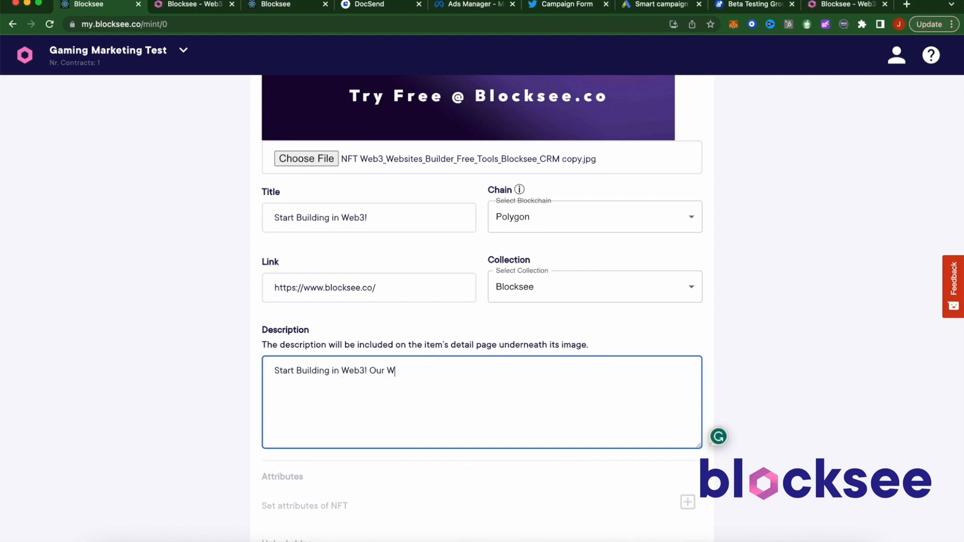
pyautogui.write('eb3 Website Builder makes it easier than ever to lau')
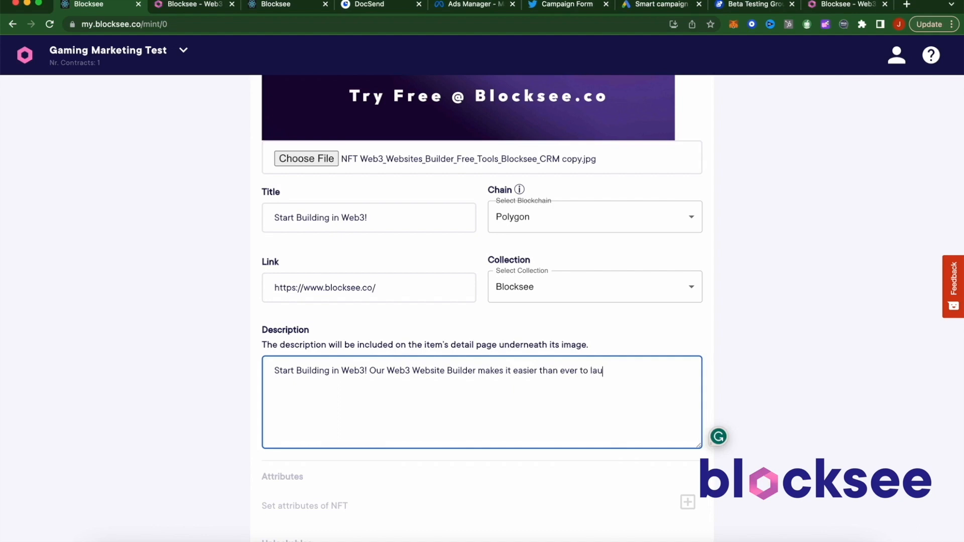
pyautogui.write('nch digital assets for your commmunity.')
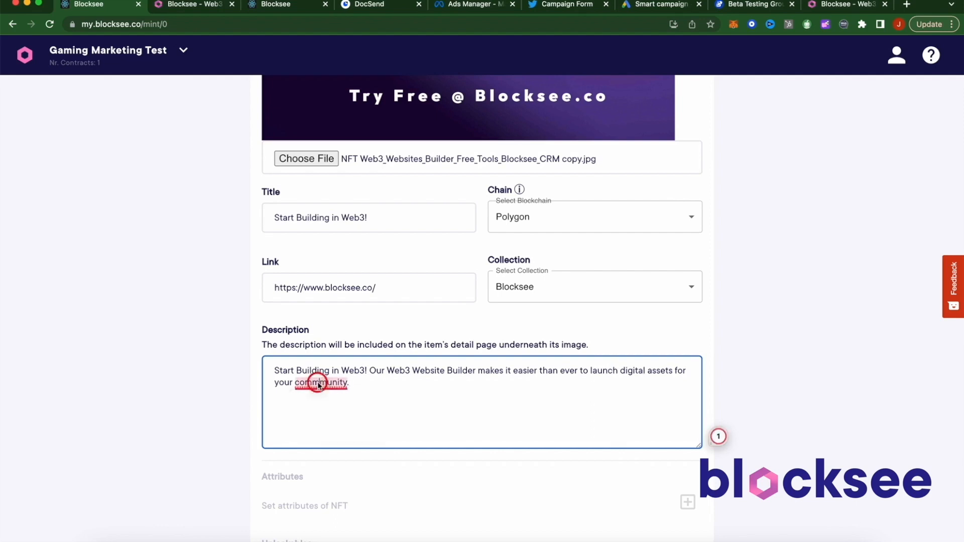
pyautogui.moveTo(315, 382)
pyautogui.click(321, 400)
pyautogui.write('.')
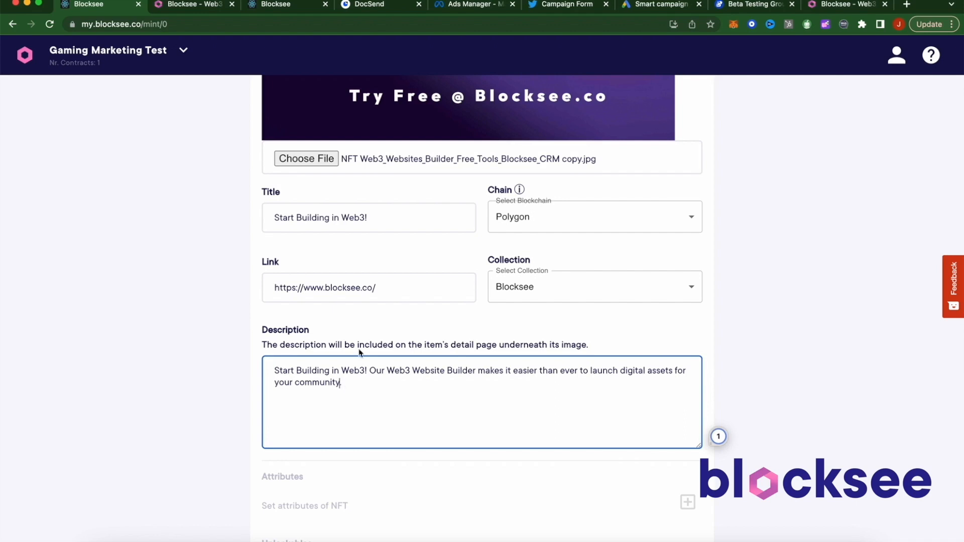
pyautogui.tripleClick(398, 292)
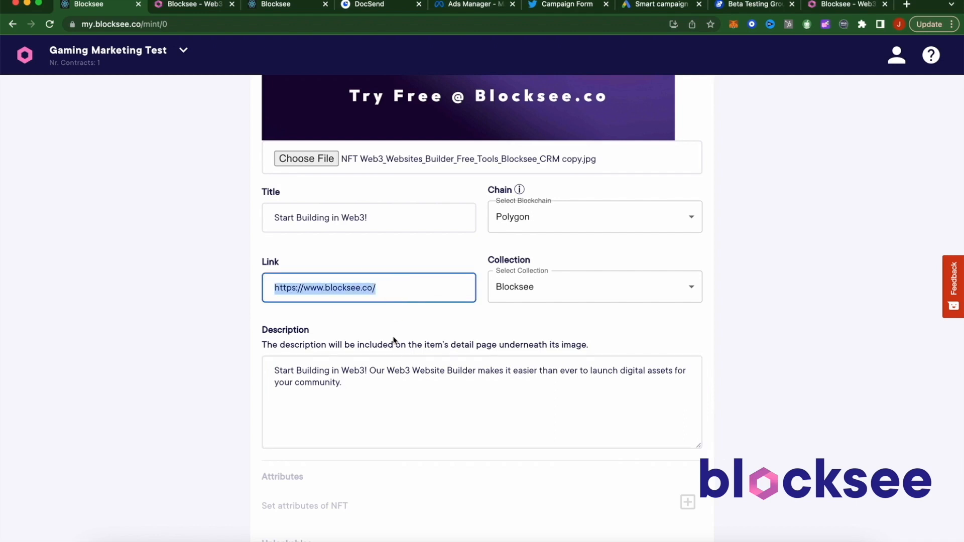
pyautogui.click(396, 390)
pyautogui.press('Return')
pyautogui.press('Return')
pyautogui.write('Ge')
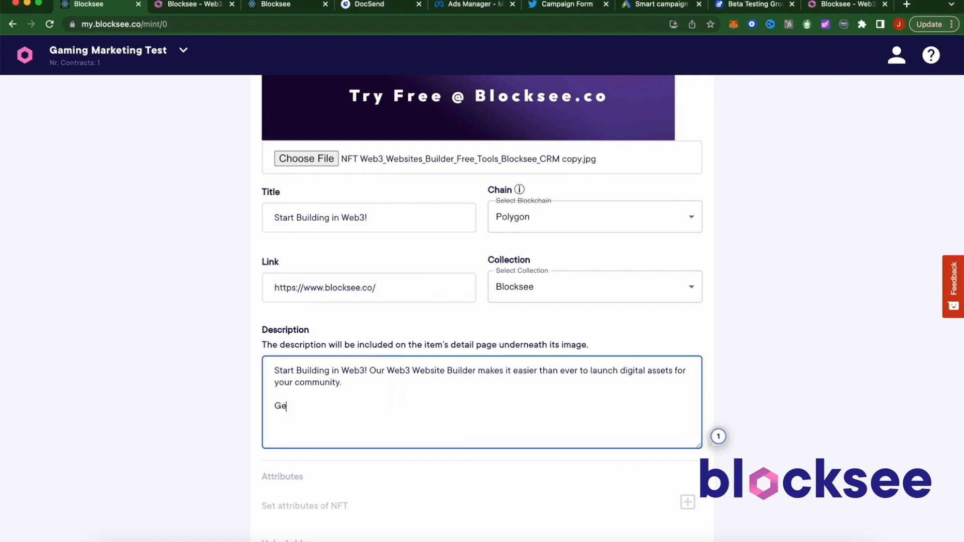
pyautogui.write('t Started today @')
pyautogui.press('super+v')
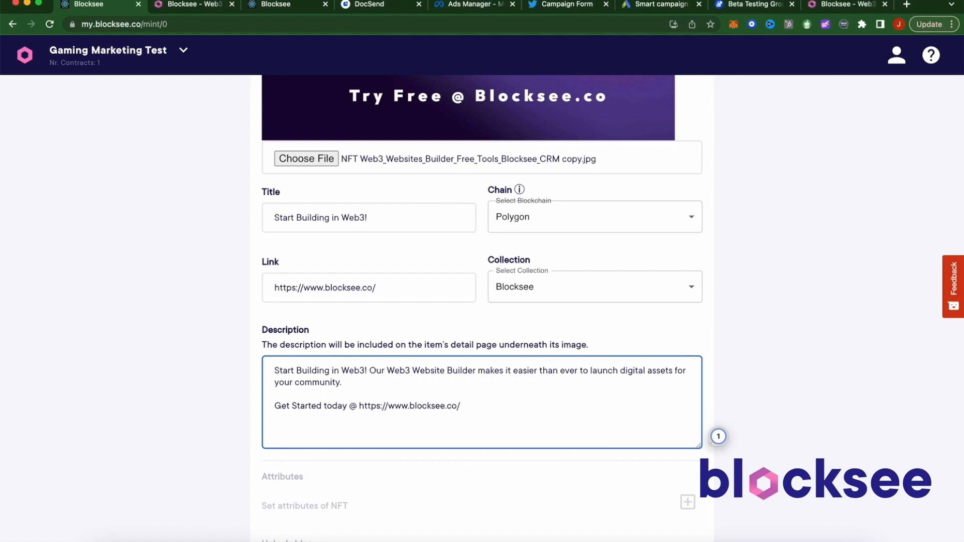
pyautogui.write('Use Promo Code: Gamer')
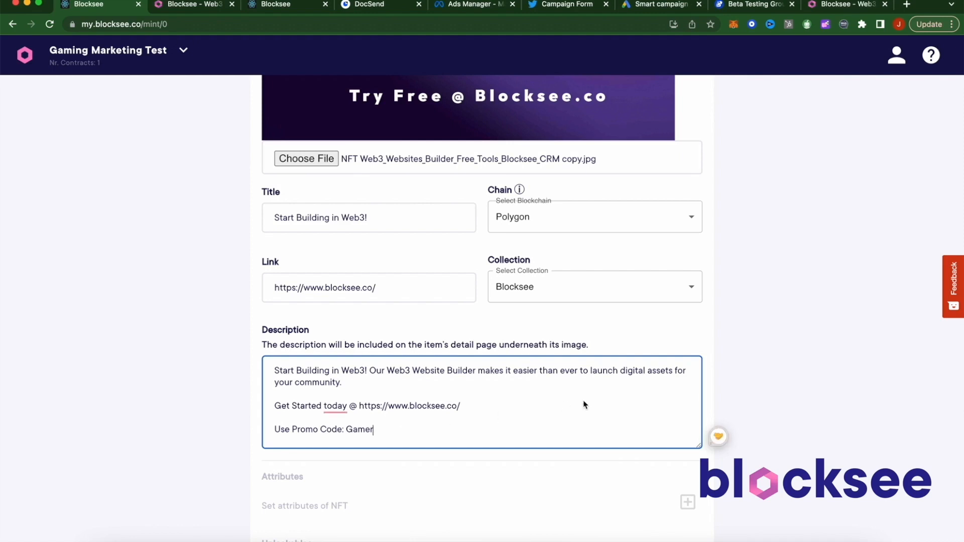
pyautogui.click(743, 383)
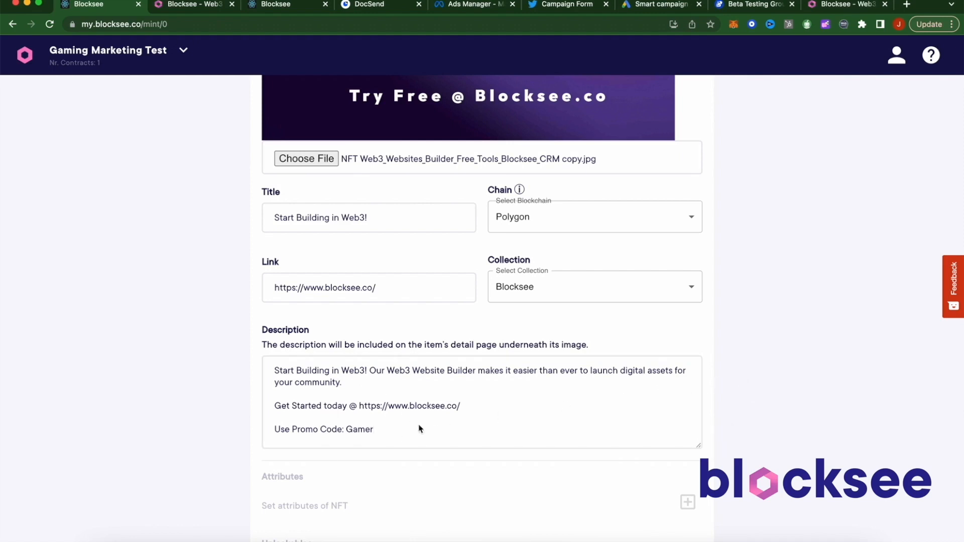
# Set the NFT's count to 425 and save it, leaving the sale and royalty fields unfilled.
pyautogui.scroll(-6, 397, 409)
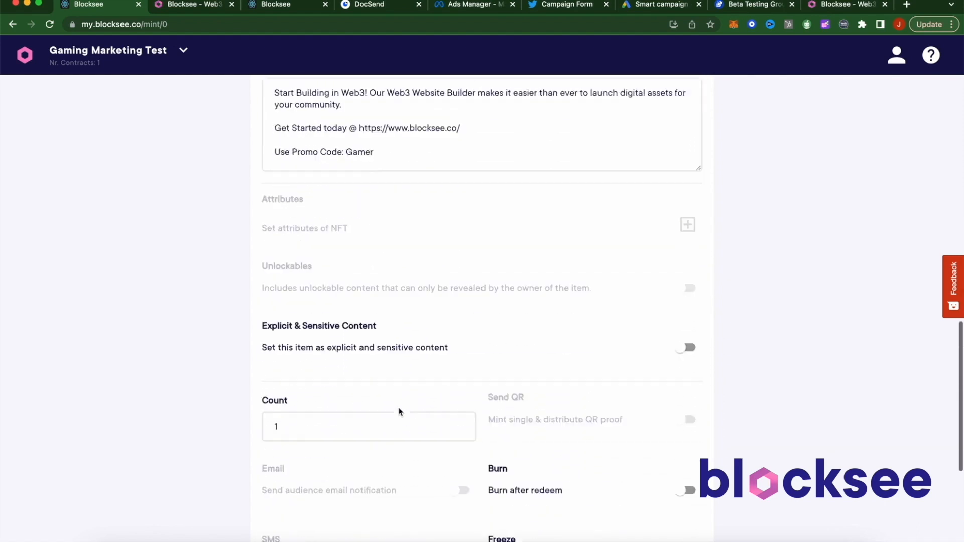
pyautogui.doubleClick(330, 407)
pyautogui.press('BackSpace')
pyautogui.write('425')
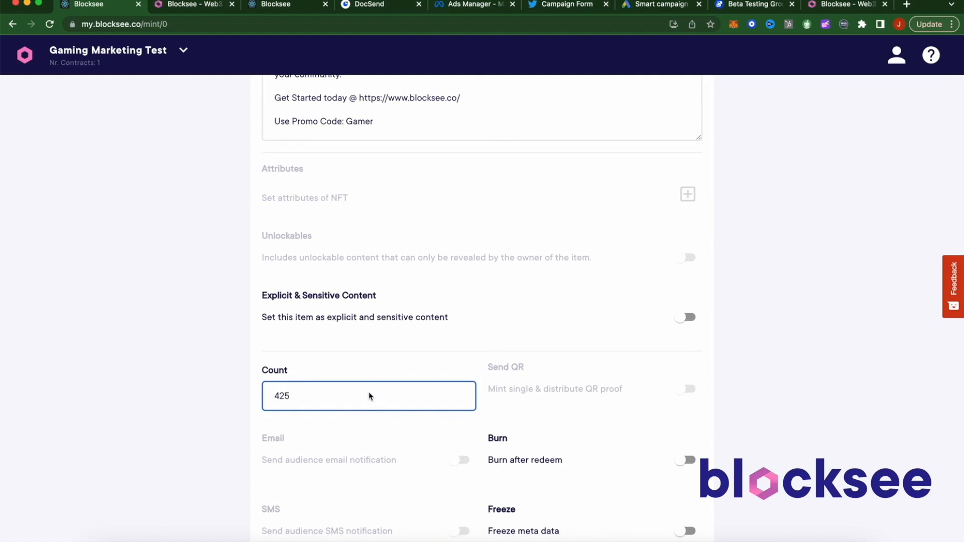
pyautogui.scroll(-4, 497, 381)
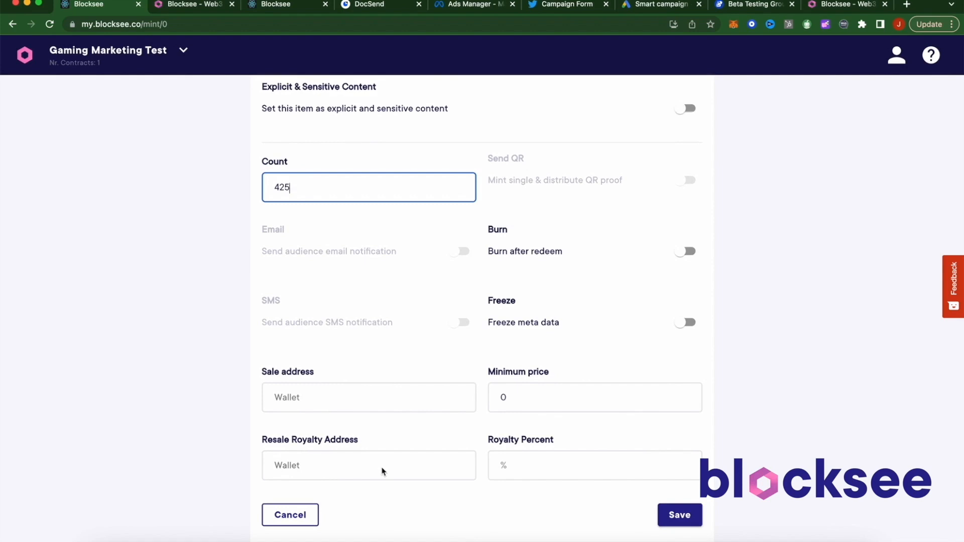
pyautogui.click(536, 472)
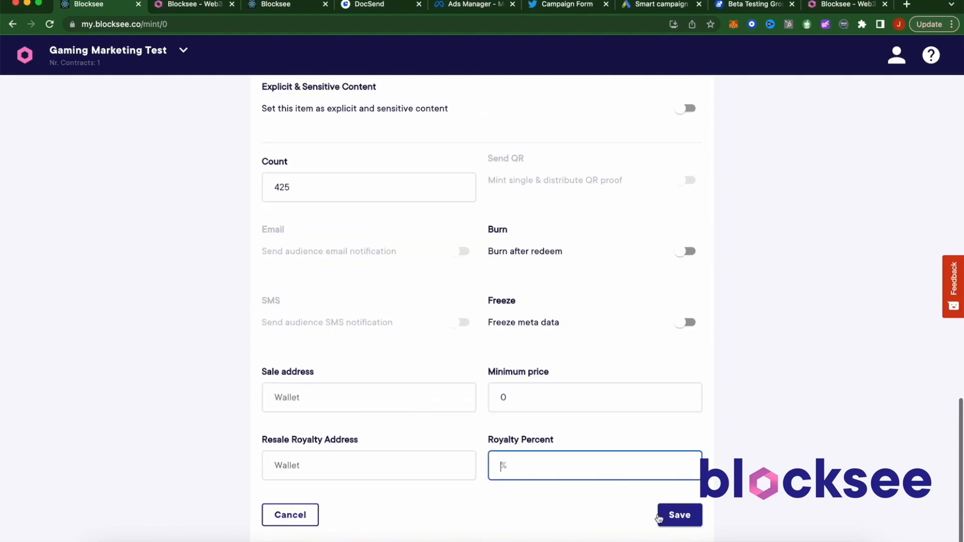
pyautogui.click(673, 517)
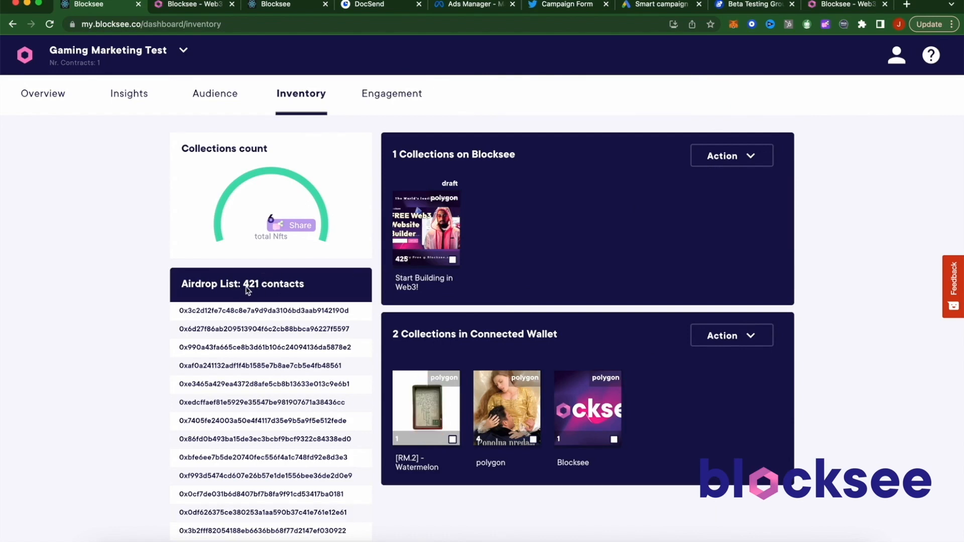
# Try to mint the draft "Start Building in Web3!" NFT to the airdrop list and review the wallet's gas estimate.
pyautogui.click(453, 260)
pyautogui.click(752, 159)
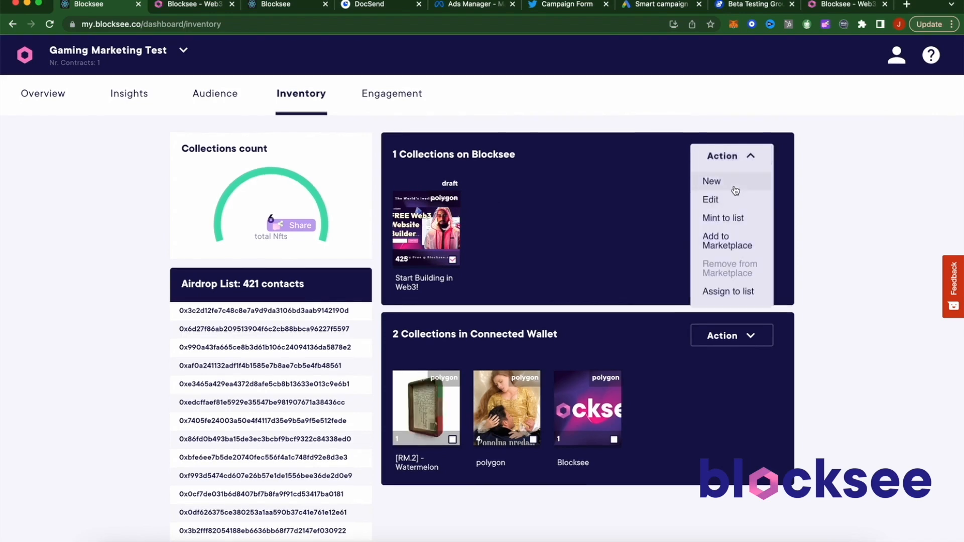
pyautogui.click(716, 220)
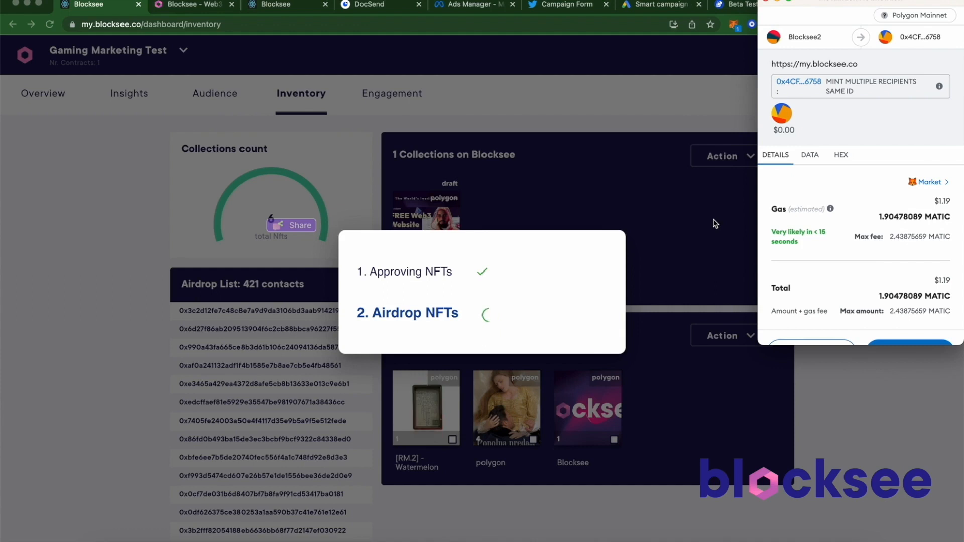
pyautogui.scroll(-1, 871, 192)
pyautogui.scroll(1, 872, 193)
pyautogui.scroll(-1, 872, 194)
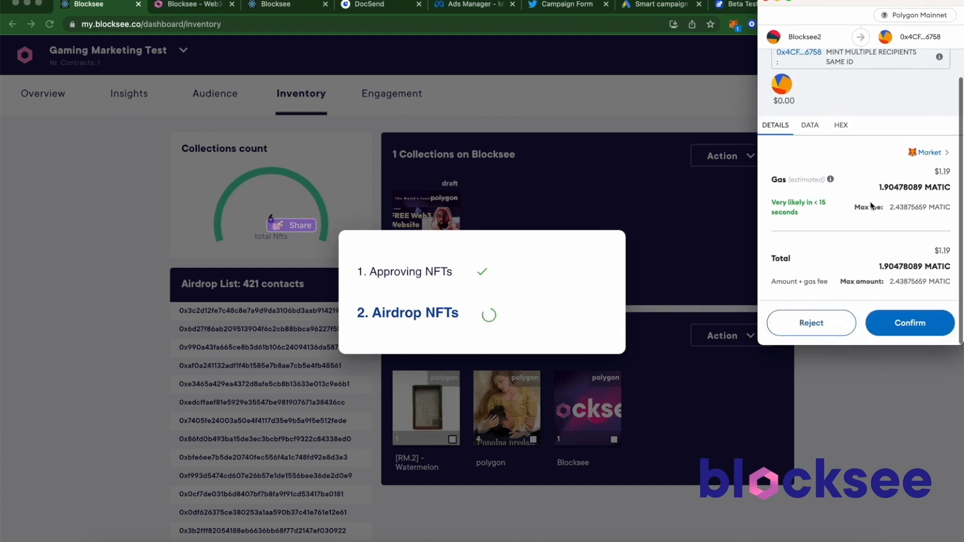
pyautogui.click(903, 320)
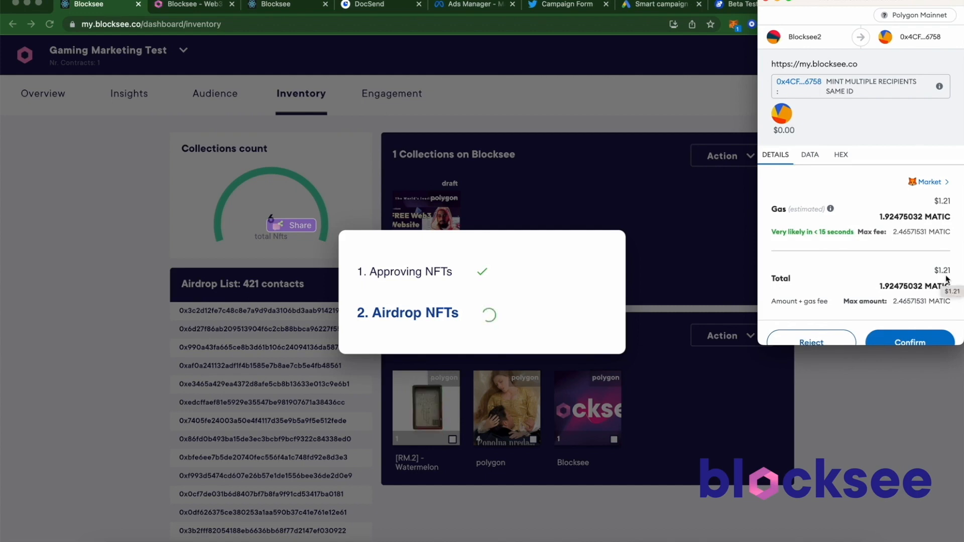
# Change the airdrop transaction's gas option to Low, review the total cost and reject the transaction.
pyautogui.click(930, 183)
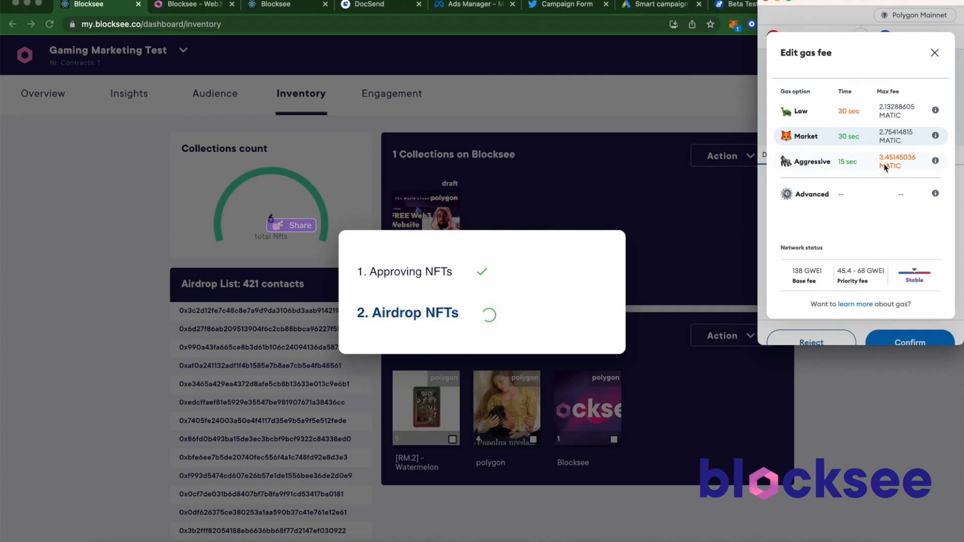
pyautogui.click(814, 115)
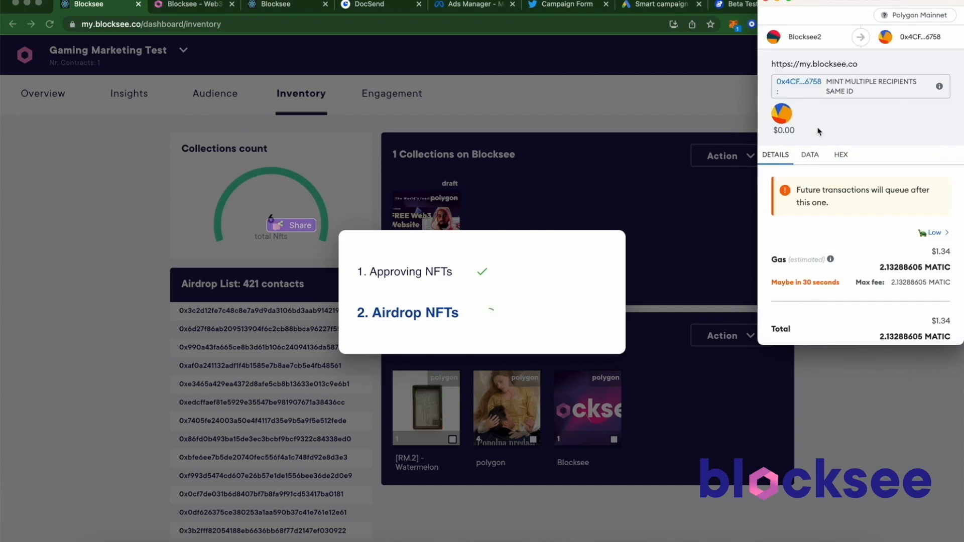
pyautogui.scroll(-2, 884, 238)
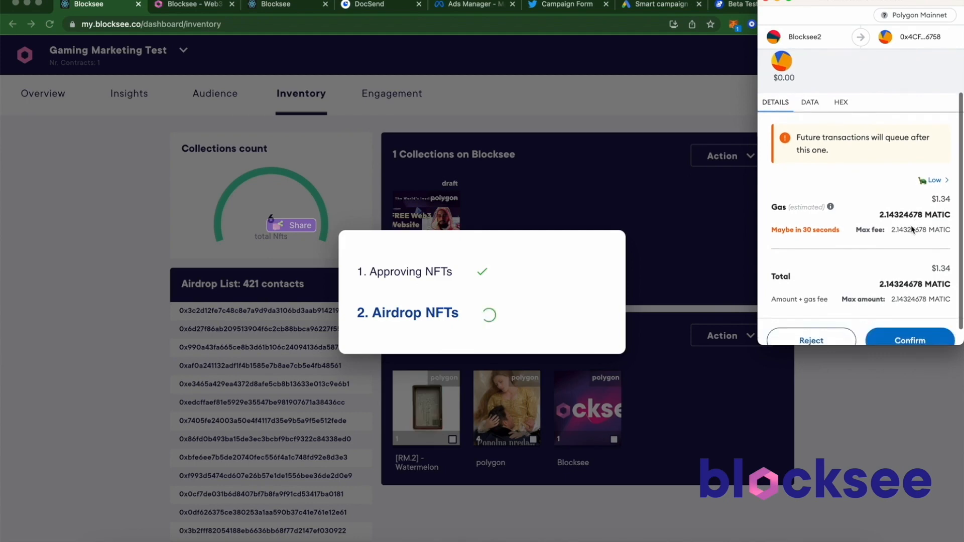
pyautogui.scroll(2, 913, 220)
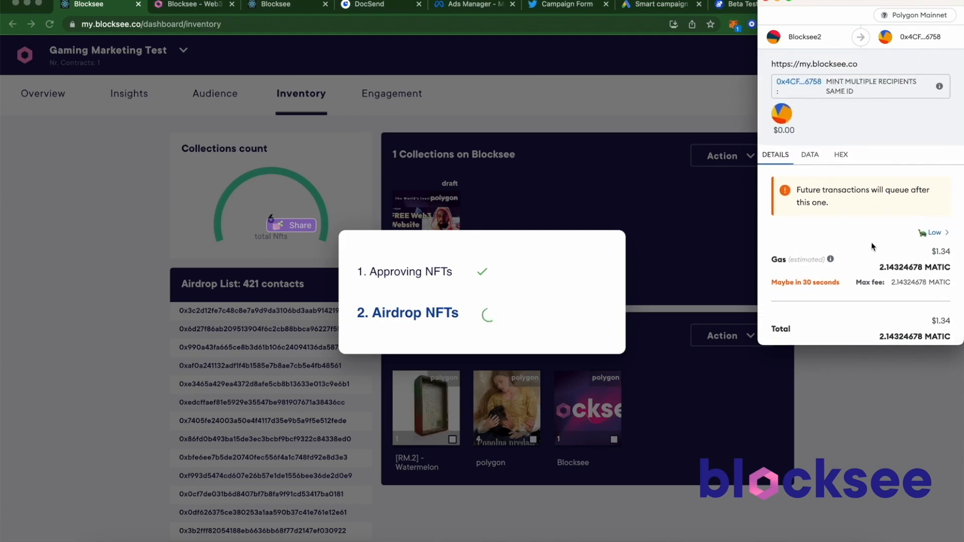
pyautogui.scroll(-3, 899, 246)
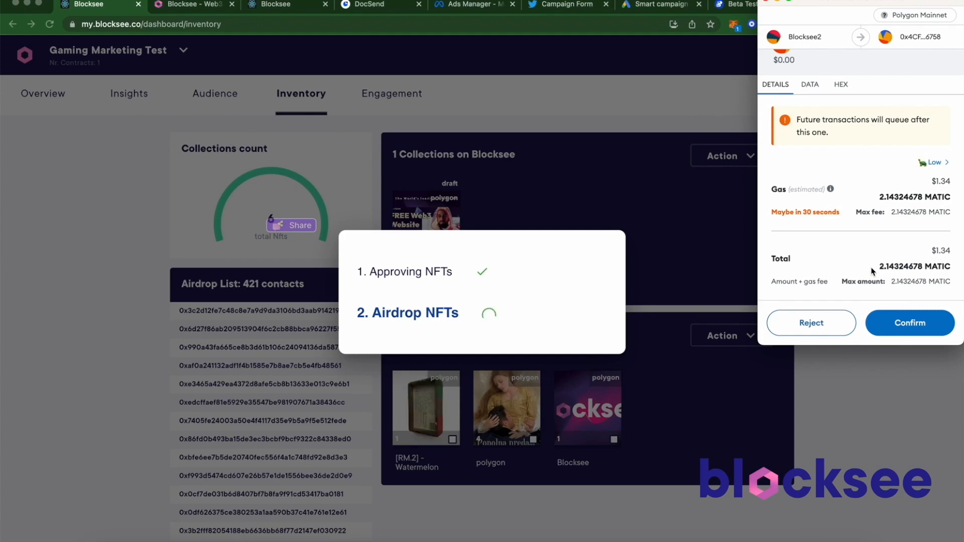
pyautogui.click(811, 322)
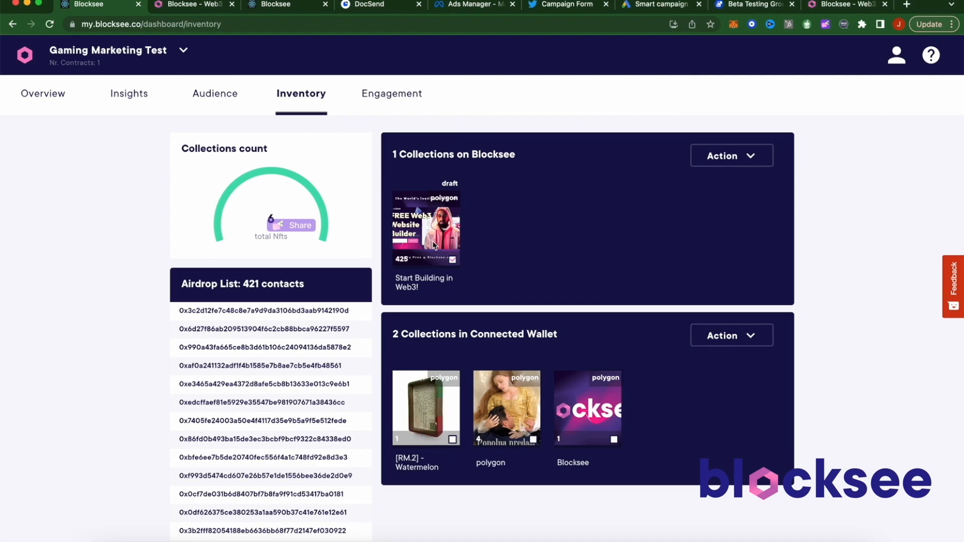
# Enable the login button in the Blocksee Connect Plugin's engagement settings and return to the inventory.
pyautogui.click(396, 97)
pyautogui.click(363, 149)
pyautogui.click(196, 339)
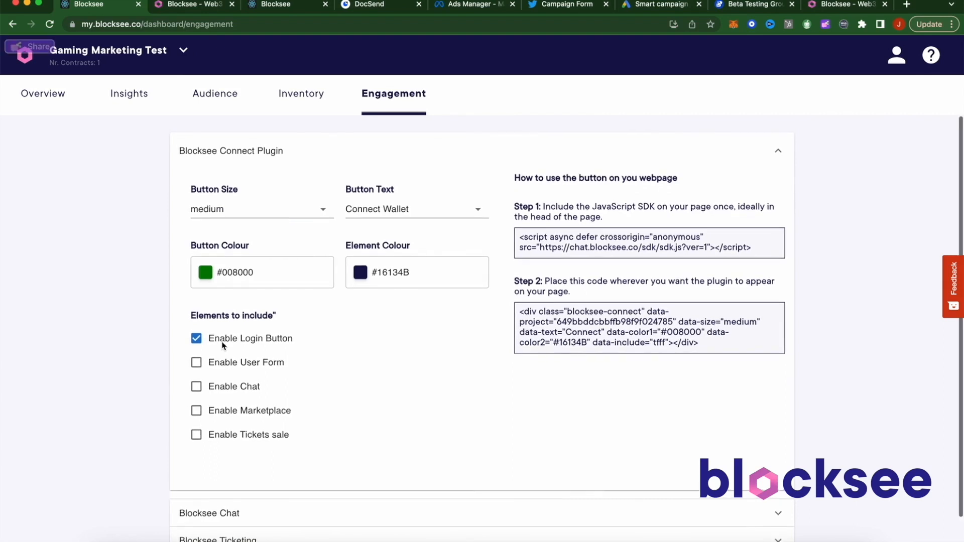
pyautogui.scroll(-1, 223, 345)
pyautogui.scroll(1, 223, 345)
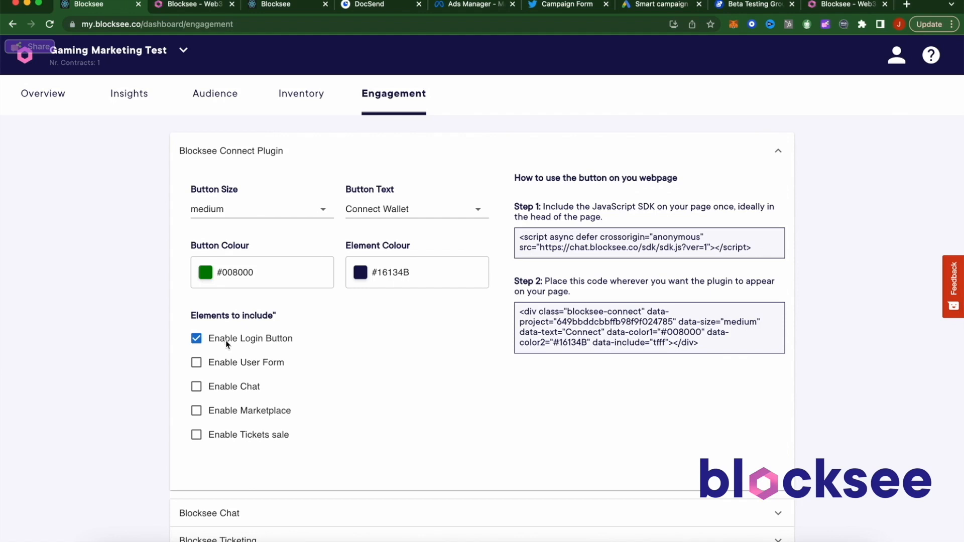
pyautogui.click(299, 100)
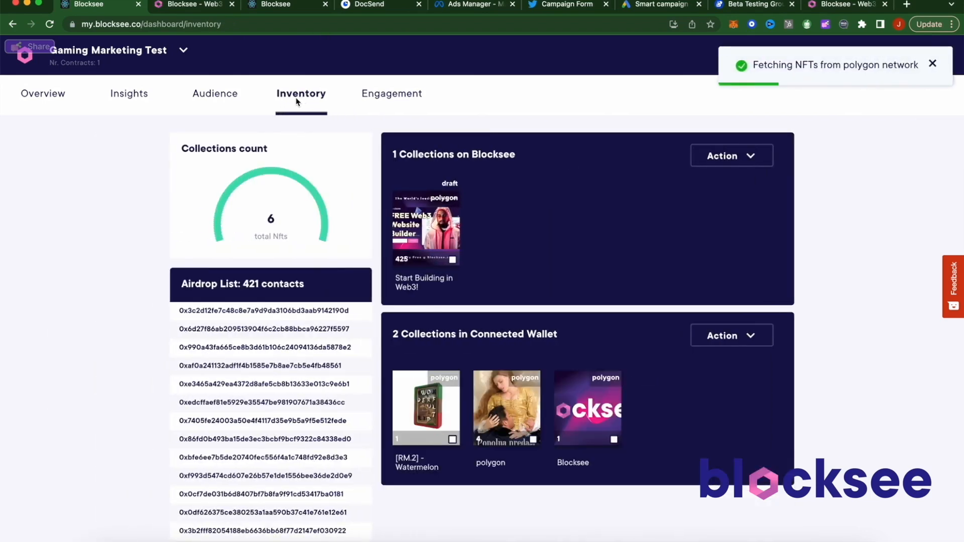